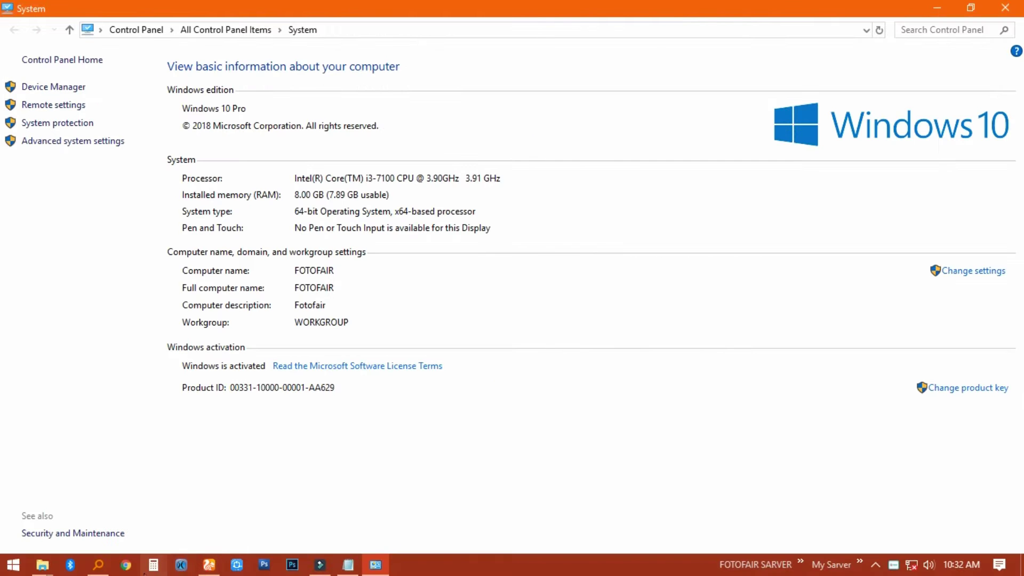
# - Switch to File Explorer, open the Adobe CC 2015 folder and launch the Set-up application
pyautogui.moveTo(43, 564)
pyautogui.click(167, 533)
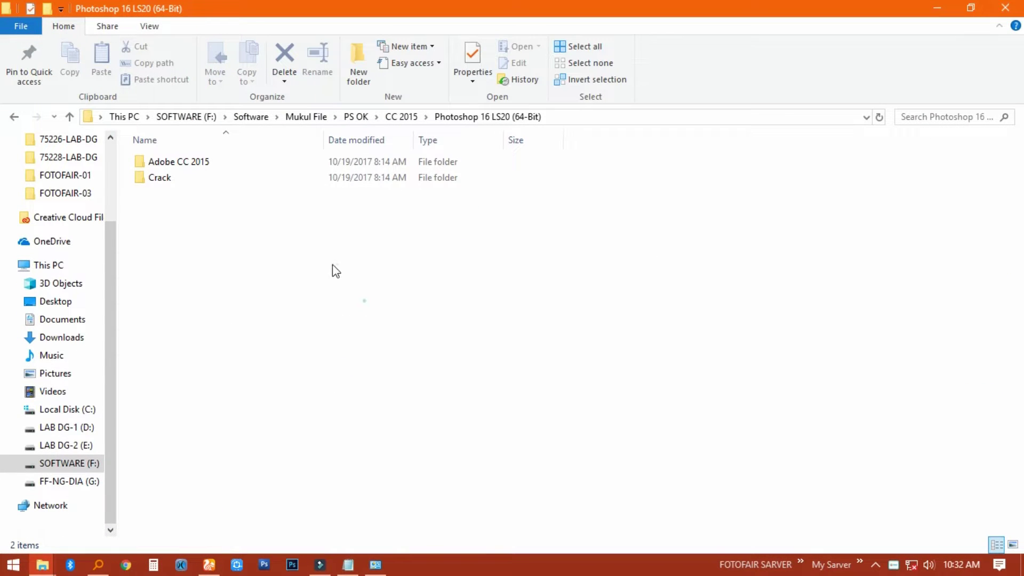
pyautogui.doubleClick(209, 163)
pyautogui.doubleClick(170, 225)
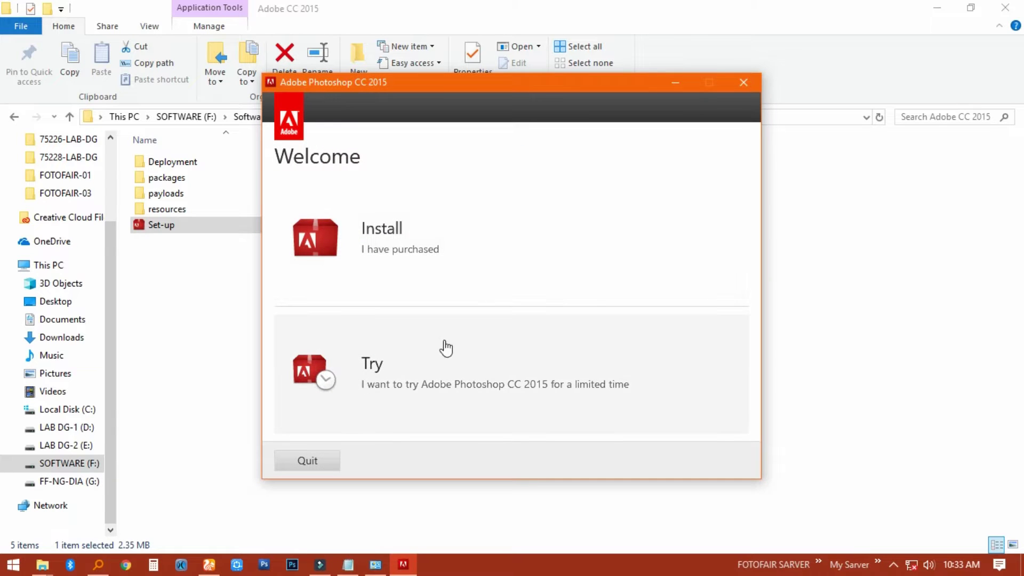
# - Choose the trial installation of Photoshop CC 2015, postpone signing in and accept the license agreement
pyautogui.click(370, 380)
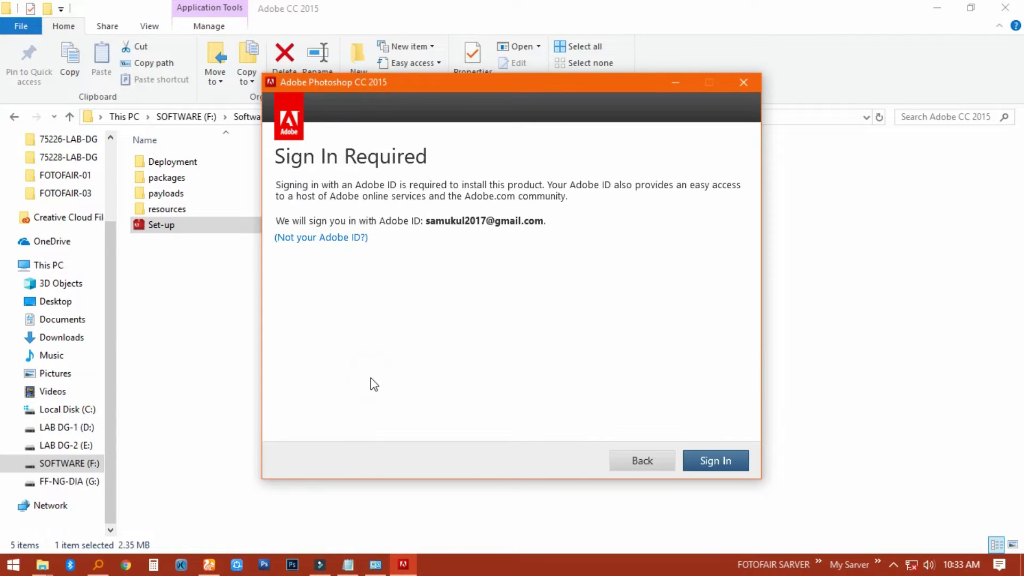
pyautogui.click(715, 462)
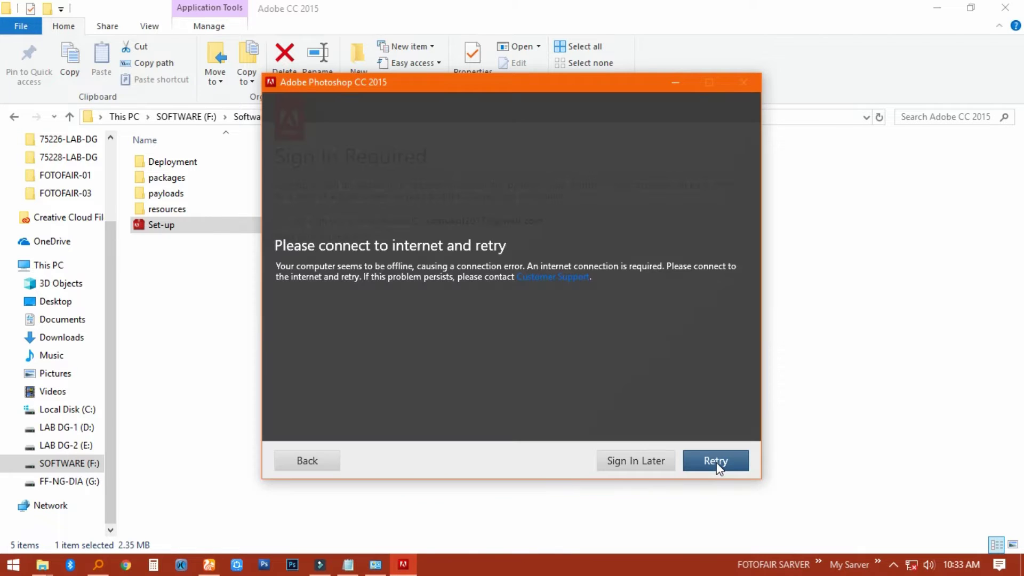
pyautogui.click(643, 460)
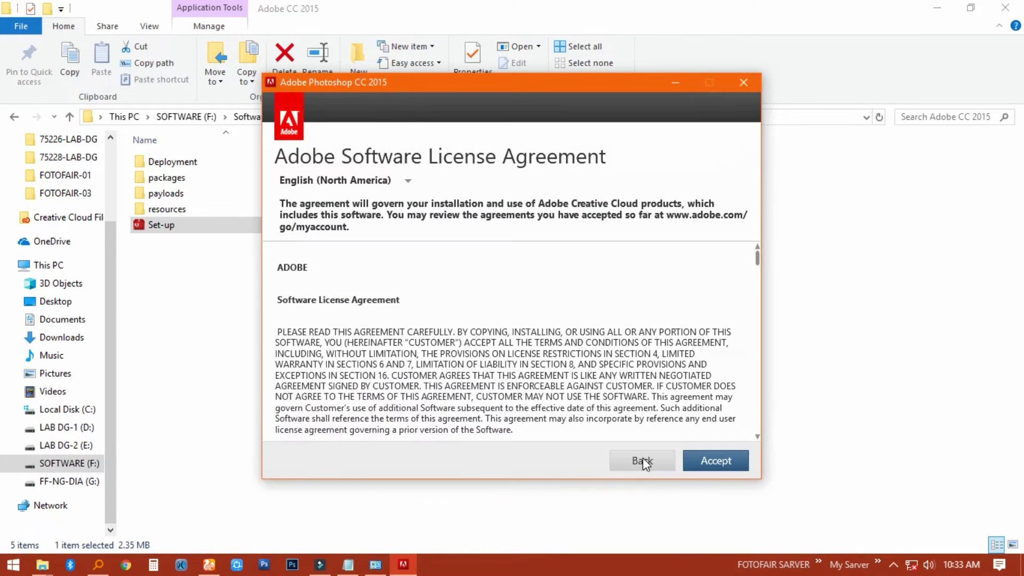
pyautogui.click(715, 459)
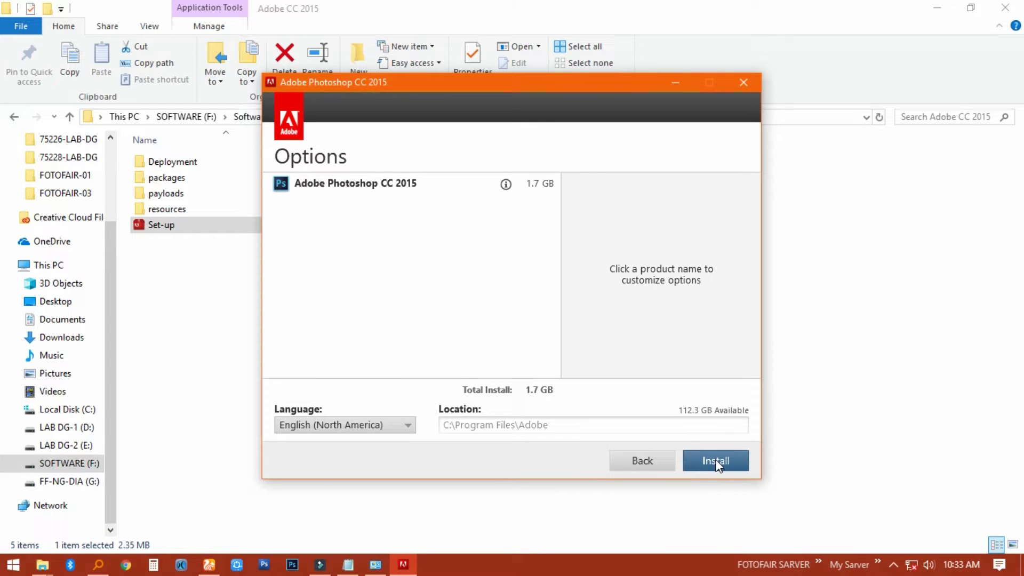
# - Install Adobe Photoshop CC 2015 in English (North America) to C:\Program Files\Adobe
pyautogui.click(382, 186)
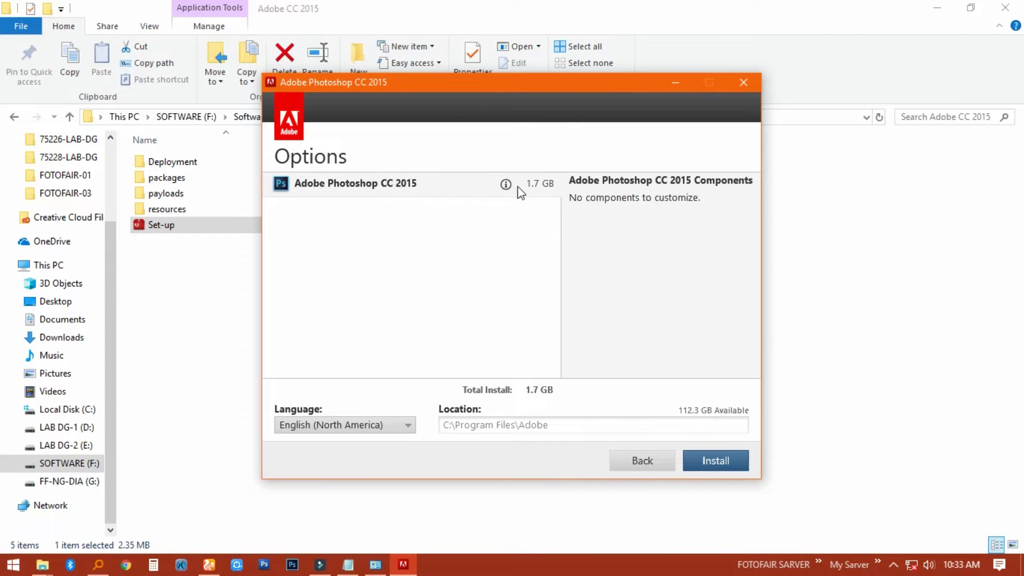
pyautogui.click(560, 422)
pyautogui.click(708, 462)
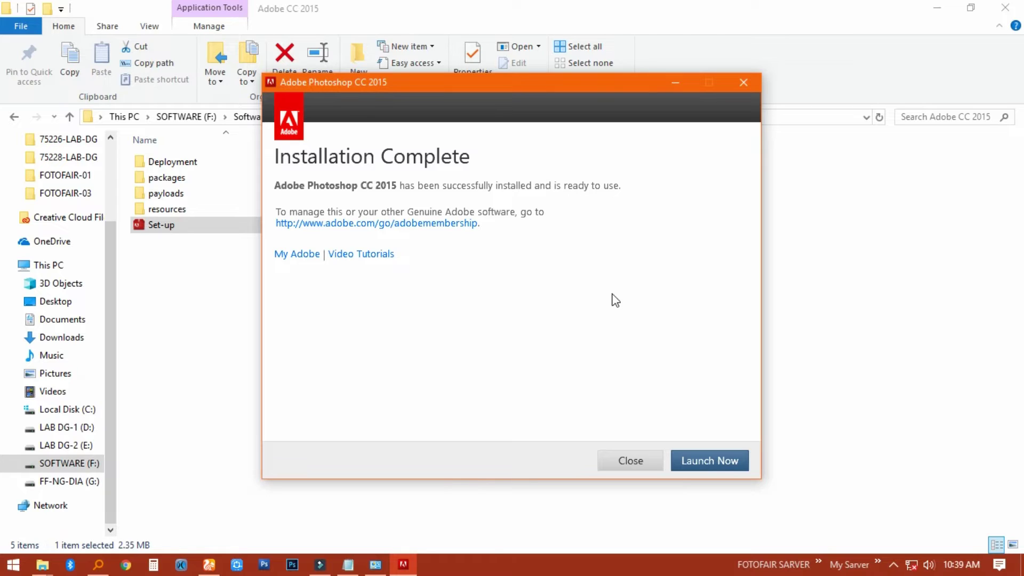
# - Launch Photoshop CC 2015 and try to license the software, retrying the subscription connection
pyautogui.click(707, 462)
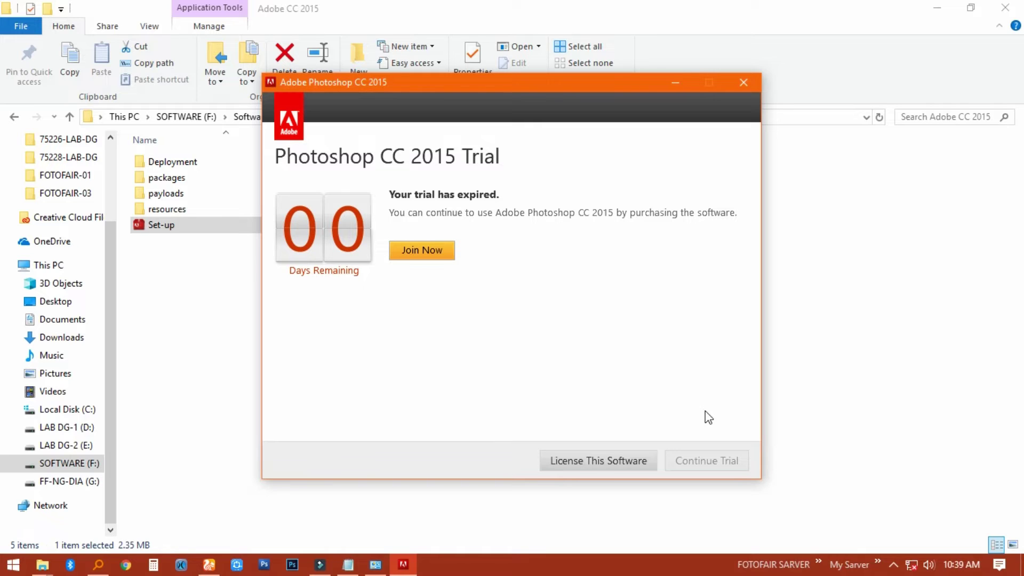
pyautogui.click(632, 458)
pyautogui.click(703, 459)
pyautogui.click(313, 459)
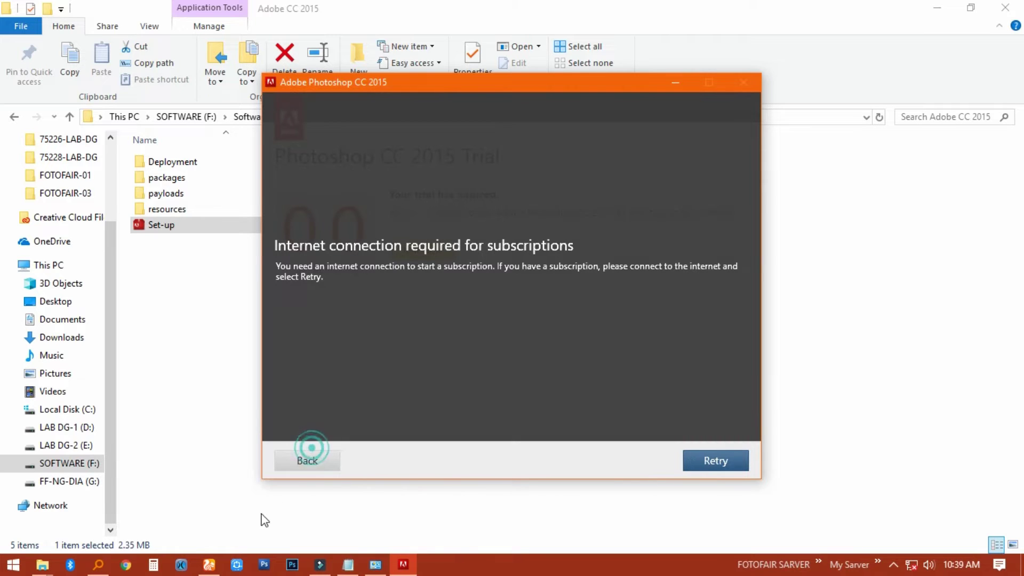
pyautogui.click(716, 459)
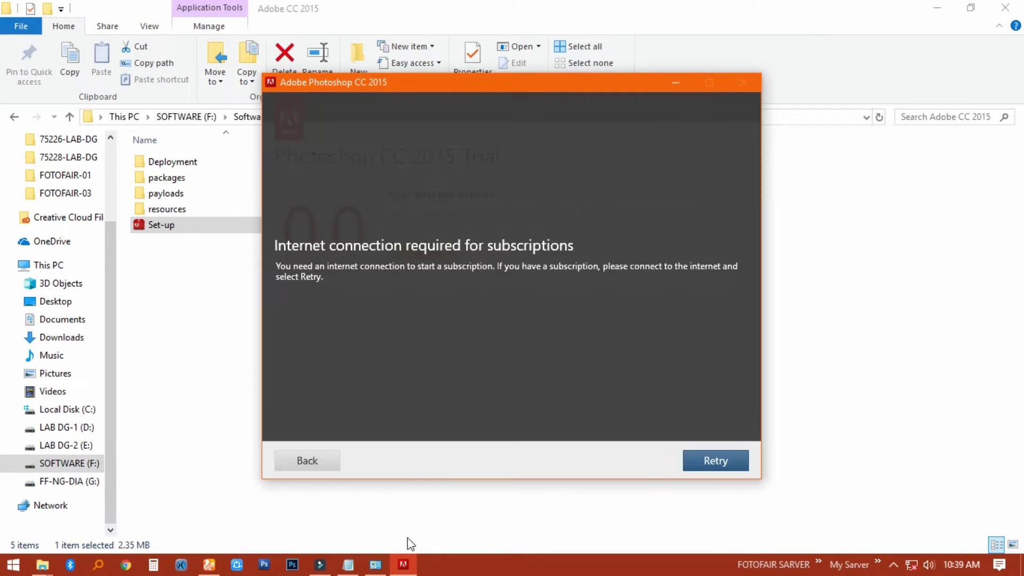
# - Enable the Ethernet adapter in Control Panel's Network Connections and close the network windows
pyautogui.click(376, 566)
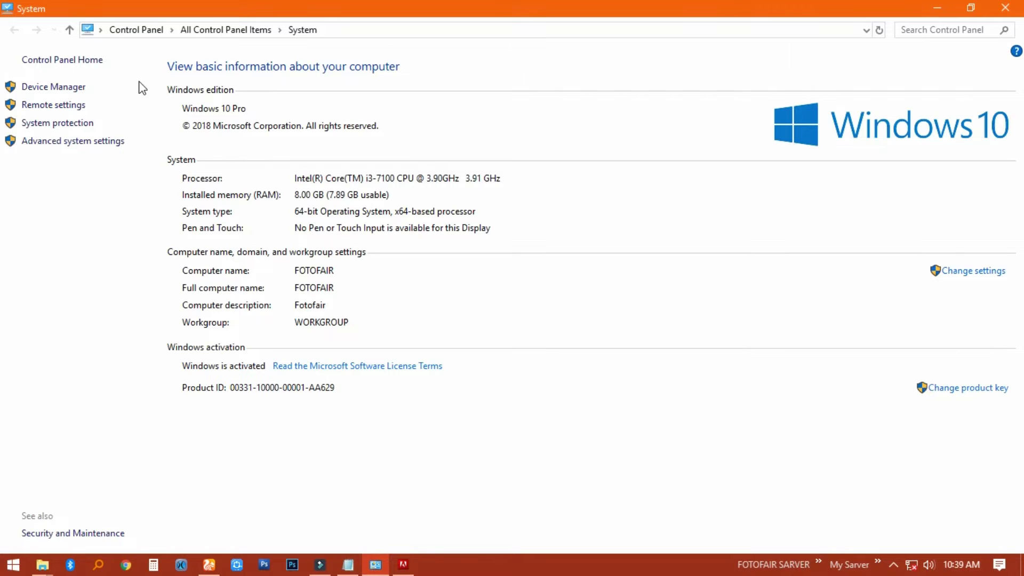
pyautogui.click(81, 60)
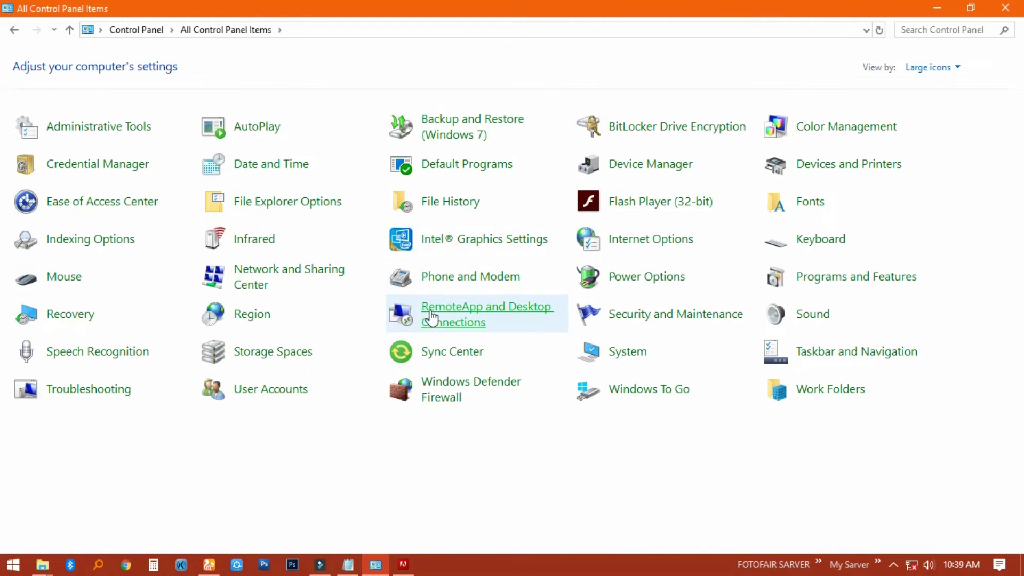
pyautogui.click(370, 290)
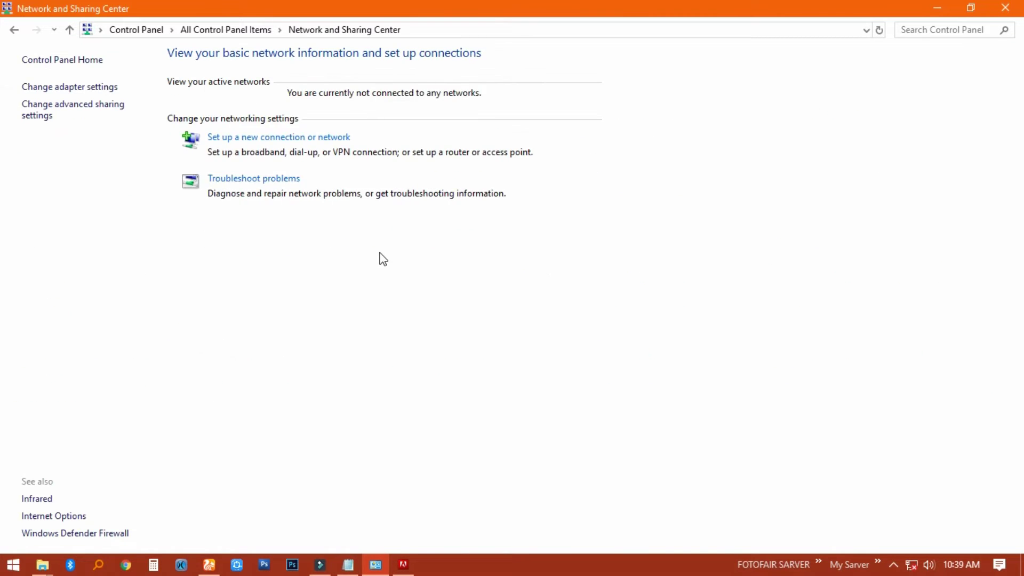
pyautogui.click(78, 88)
pyautogui.click(66, 88)
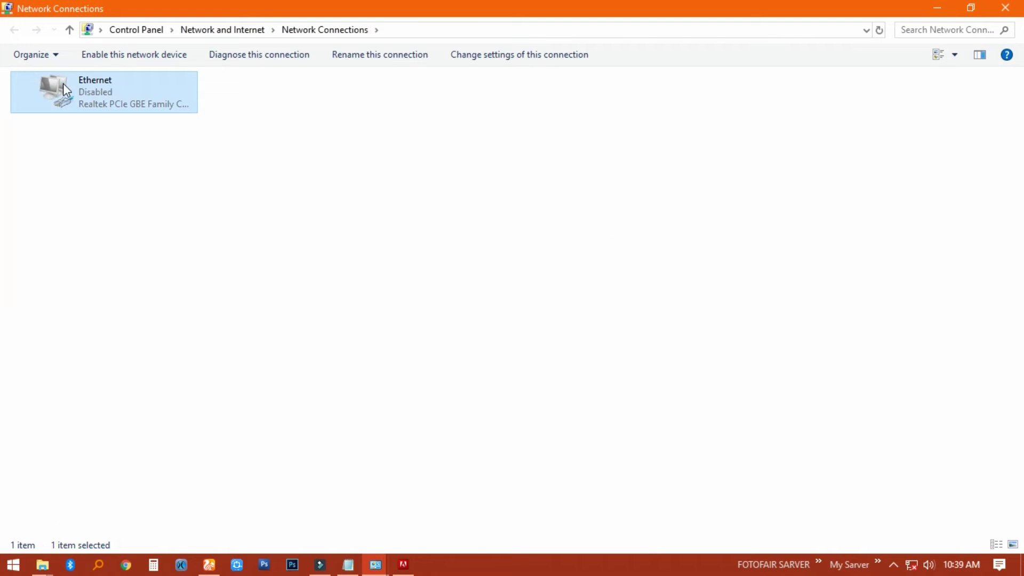
pyautogui.doubleClick(65, 88)
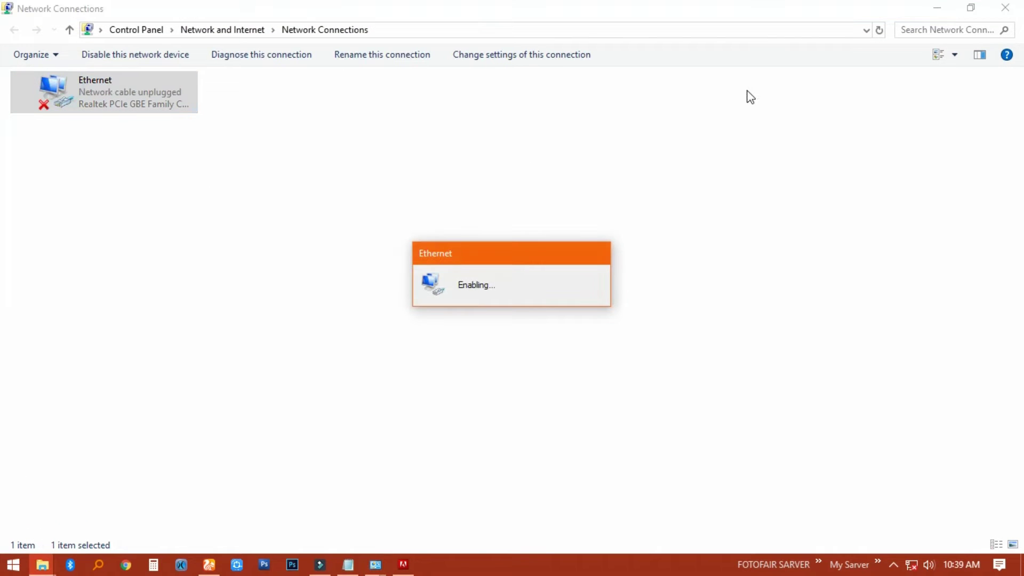
pyautogui.click(1008, 10)
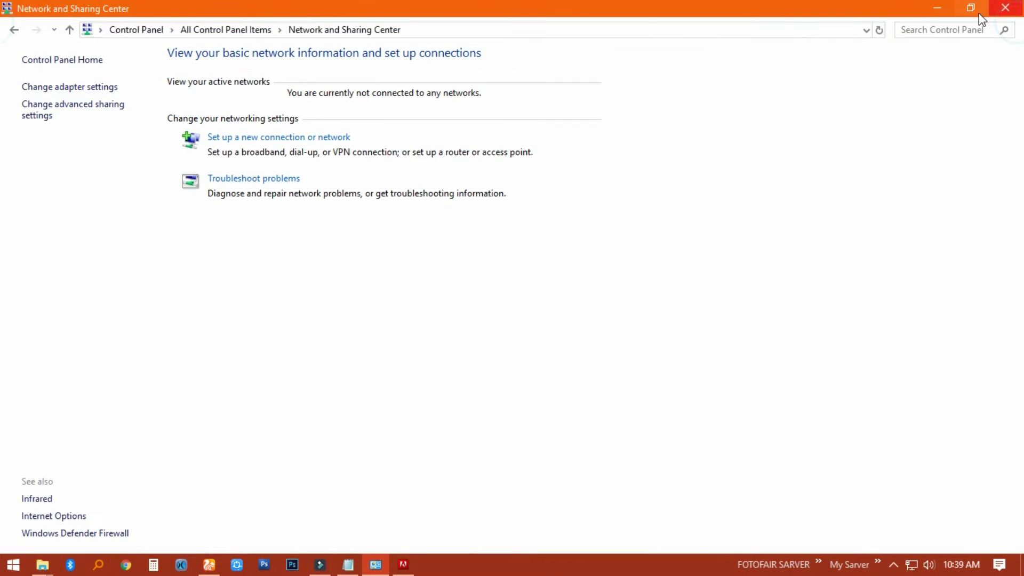
pyautogui.click(1006, 9)
# - Retry the licensing connection, sign in with the stored Adobe ID and quit the Photoshop CC 2015 installer
pyautogui.click(719, 460)
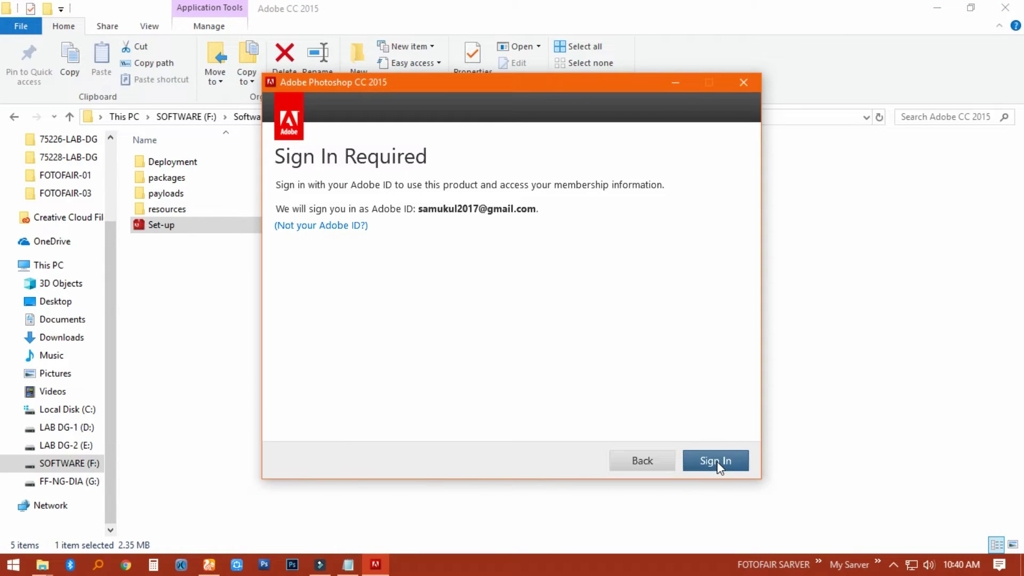
pyautogui.click(717, 462)
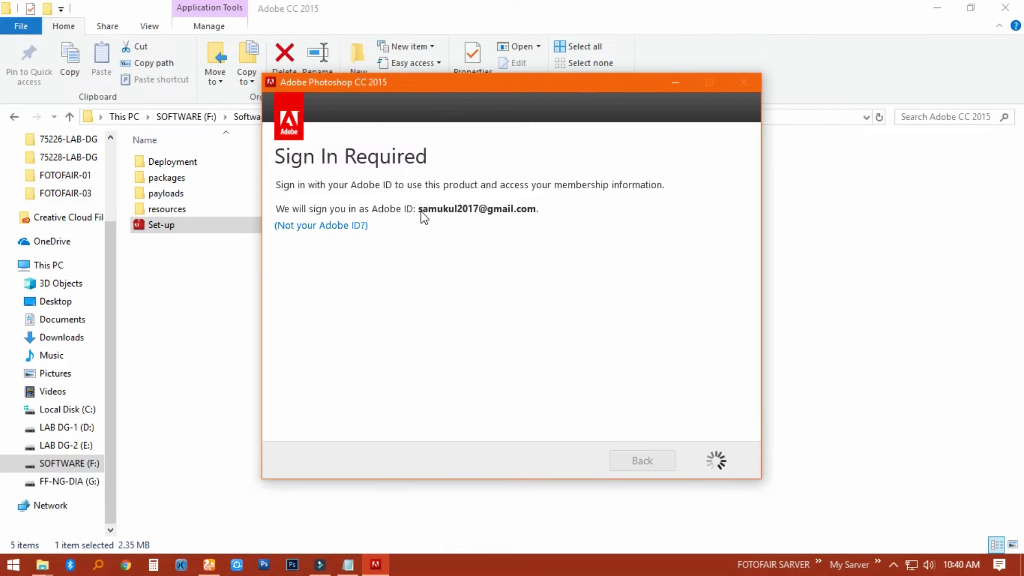
pyautogui.click(723, 462)
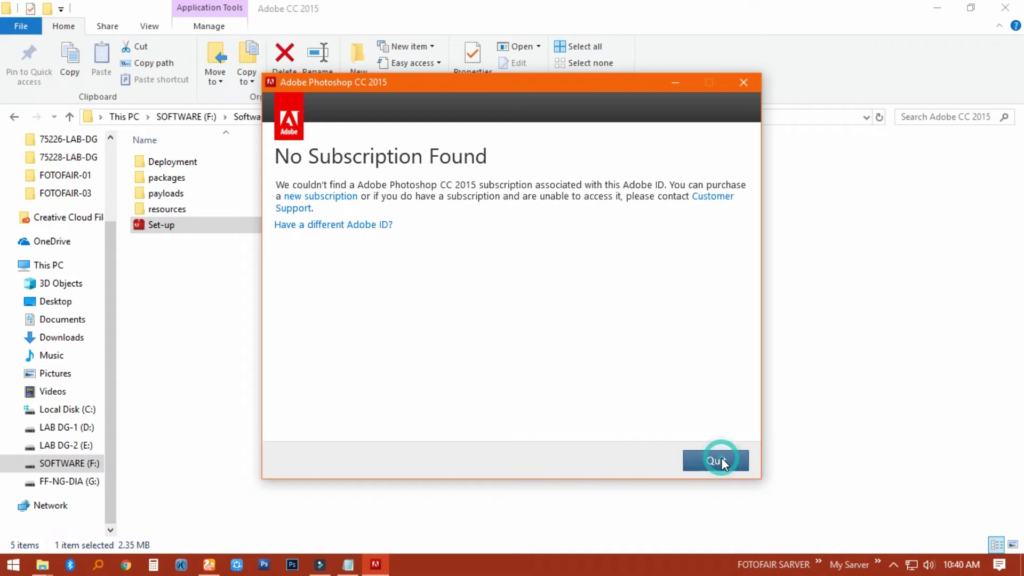
pyautogui.rightClick(679, 317)
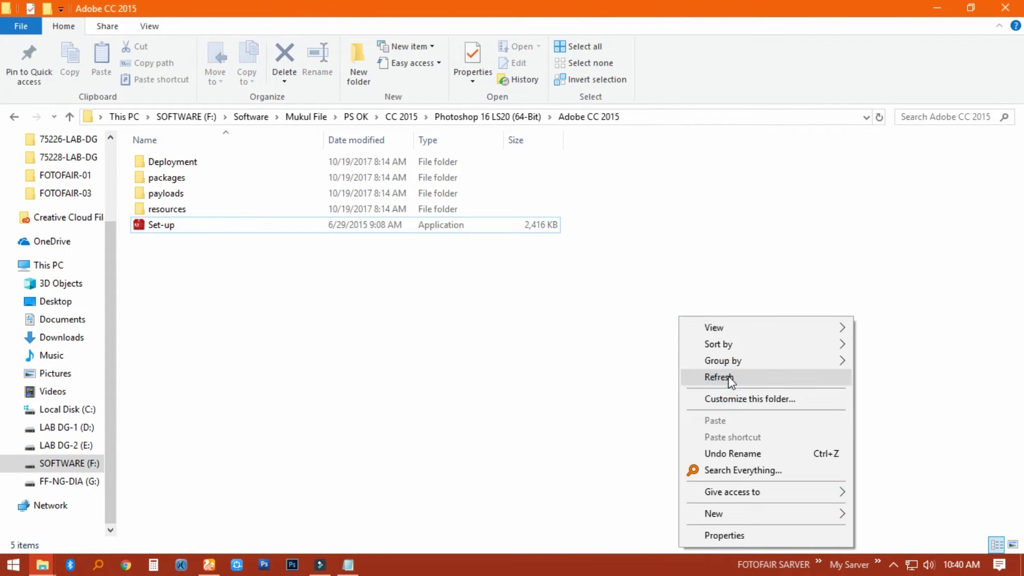
pyautogui.click(721, 378)
pyautogui.rightClick(324, 287)
pyautogui.click(361, 340)
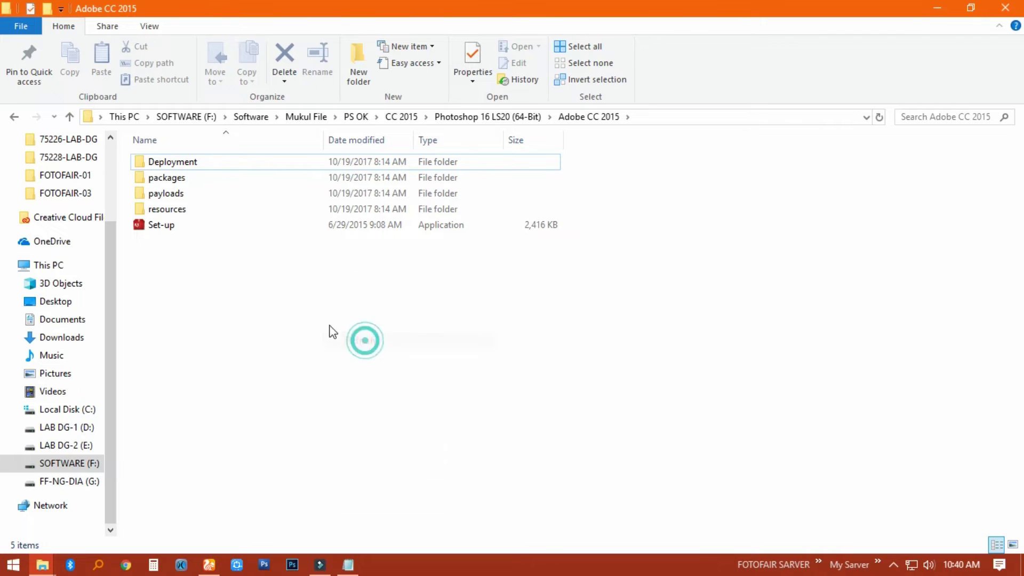
# - Copy amtlib.dll from the Crack folder inside Photoshop 16 LS20 (64-Bit) and close the folder window
pyautogui.click(69, 116)
pyautogui.doubleClick(162, 177)
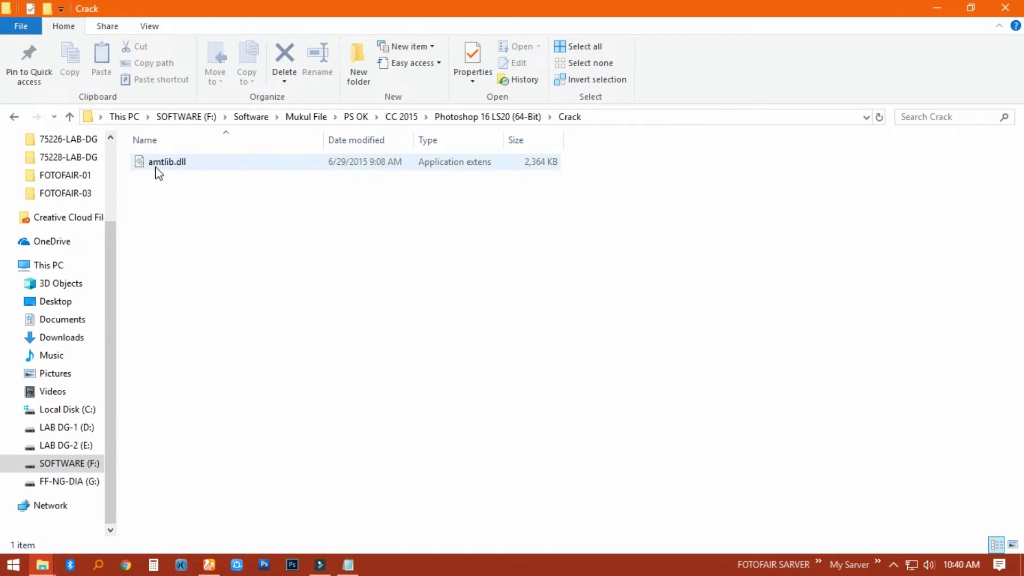
pyautogui.rightClick(155, 166)
pyautogui.click(222, 394)
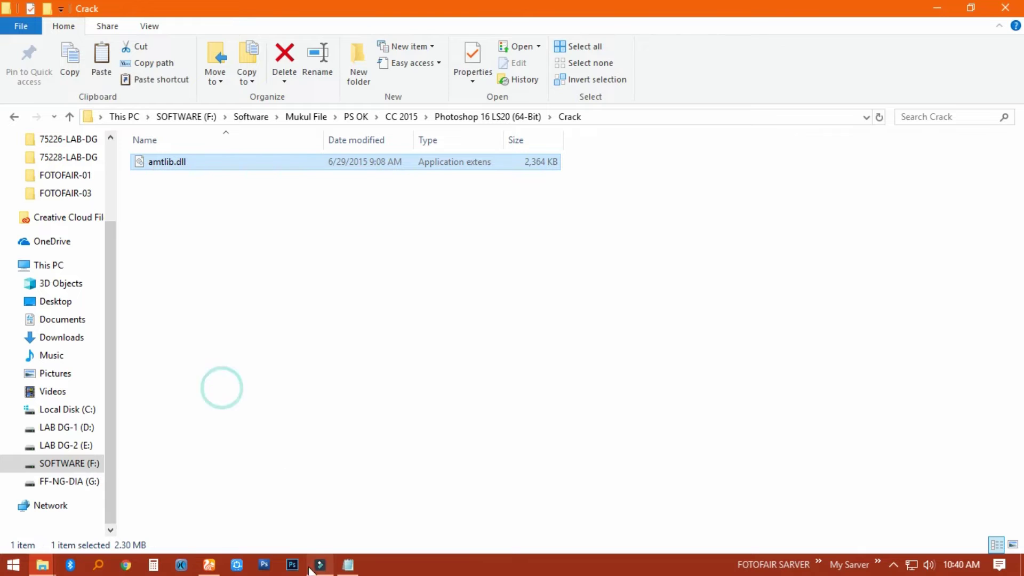
pyautogui.click(1011, 11)
# - Refresh the desktop and delete the portrait image beside the Lab-ID file
pyautogui.rightClick(112, 325)
pyautogui.click(164, 366)
pyautogui.click(82, 477)
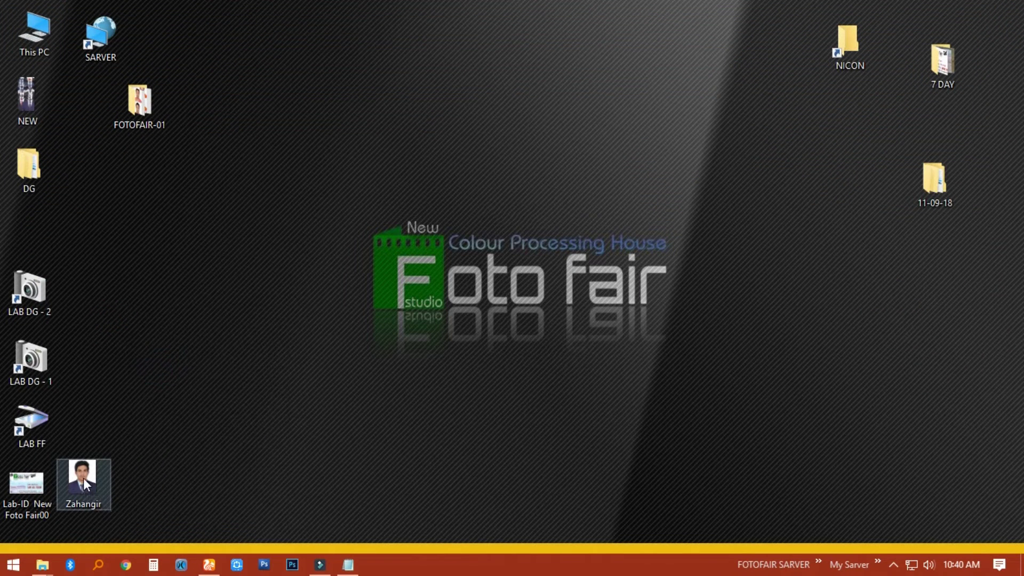
pyautogui.press('Delete')
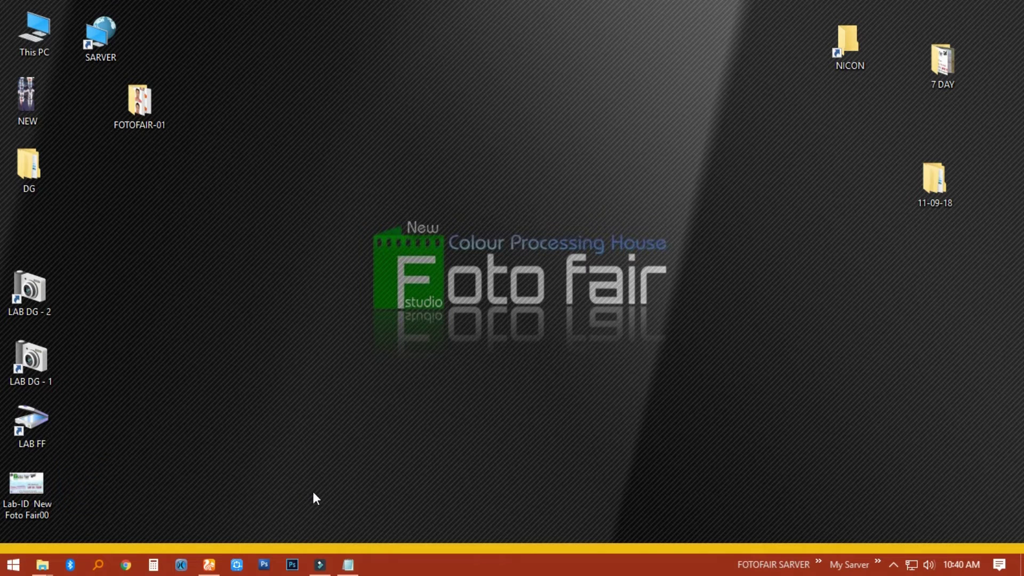
# - Open the file location of Adobe Photoshop CC 2015 from its taskbar shortcut's properties
pyautogui.moveTo(293, 565); pyautogui.dragTo(319, 527)
pyautogui.rightClick(289, 514)
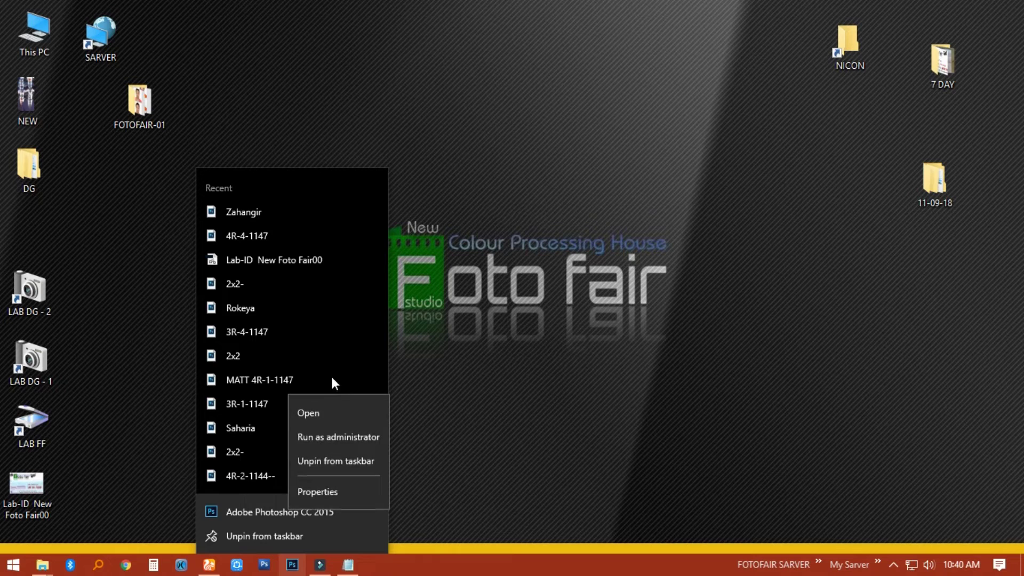
pyautogui.click(335, 492)
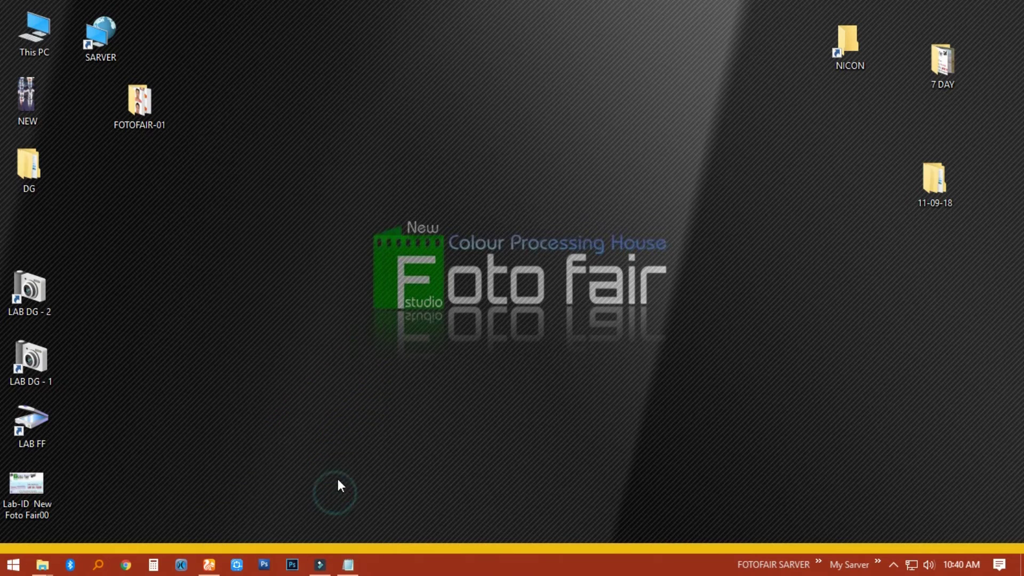
pyautogui.click(392, 424)
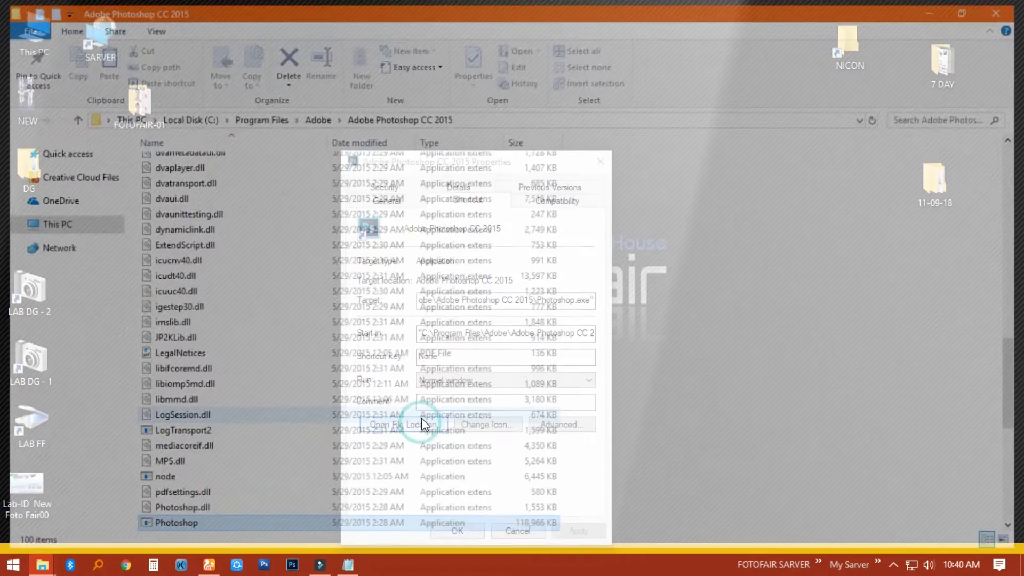
# - Paste amtlib.dll into the Adobe Photoshop CC 2015 program folder, replacing the existing file and continuing past the access prompt
pyautogui.rightClick(714, 263)
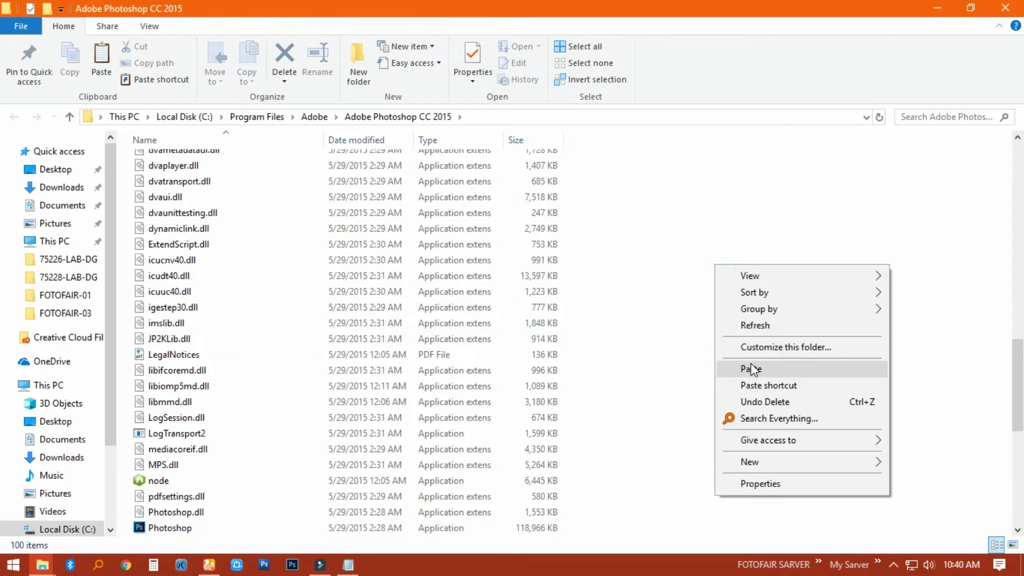
pyautogui.click(749, 367)
pyautogui.click(453, 170)
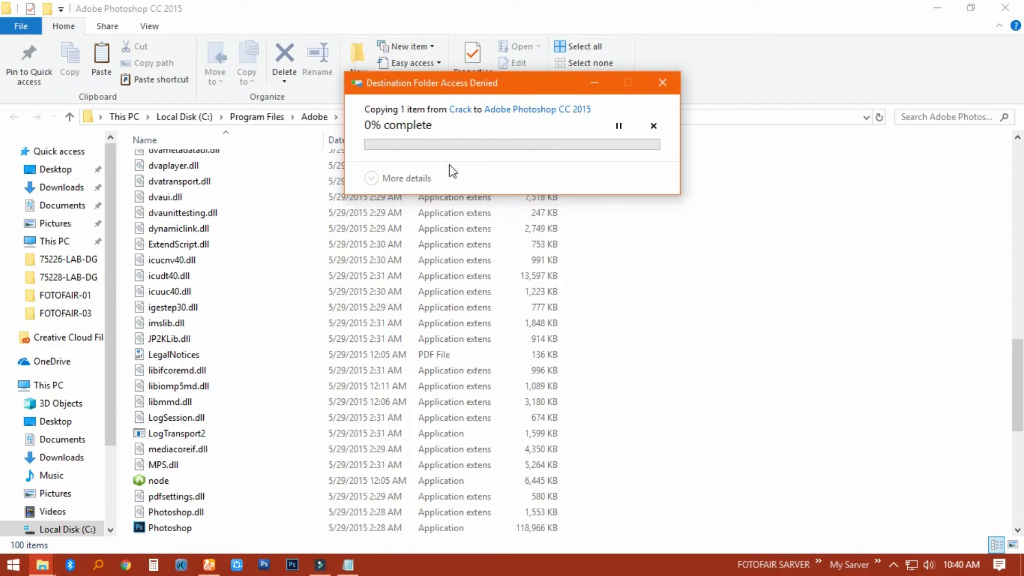
pyautogui.click(479, 184)
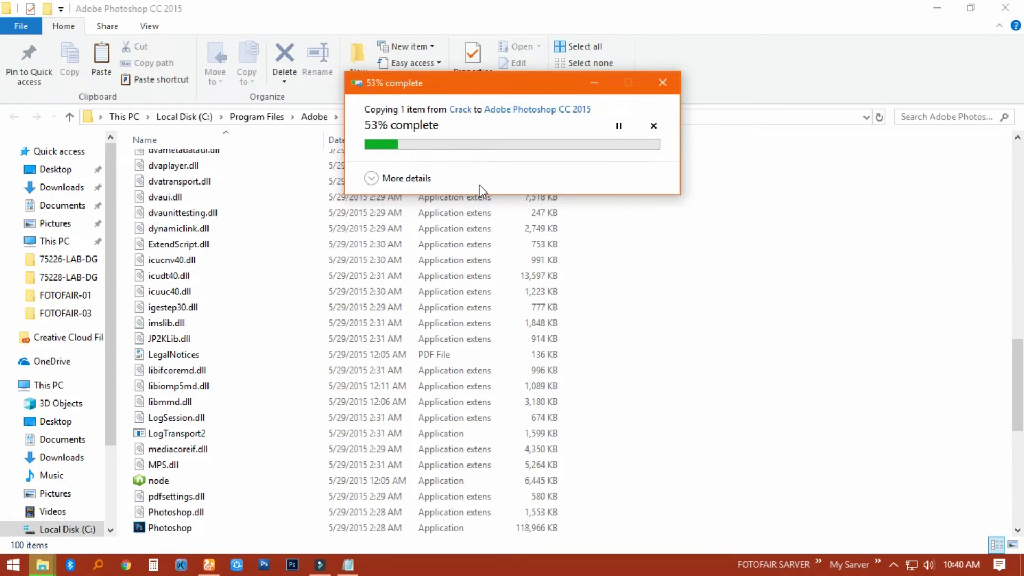
# - Refresh the program folder, move its window aside, and apply and close the Photoshop shortcut's properties
pyautogui.rightClick(680, 286)
pyautogui.click(724, 348)
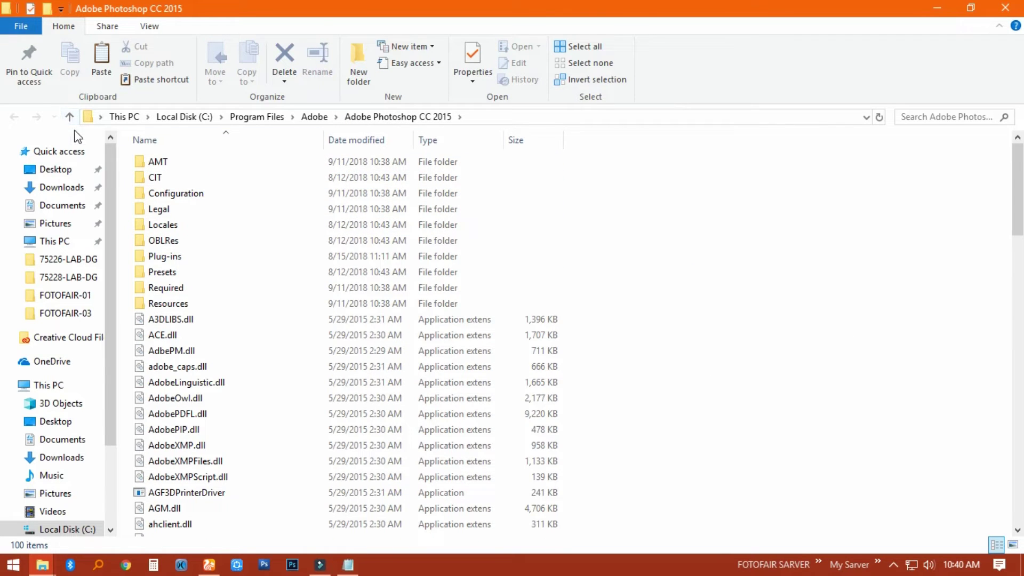
pyautogui.moveTo(324, 22); pyautogui.dragTo(523, 32)
pyautogui.click(368, 162)
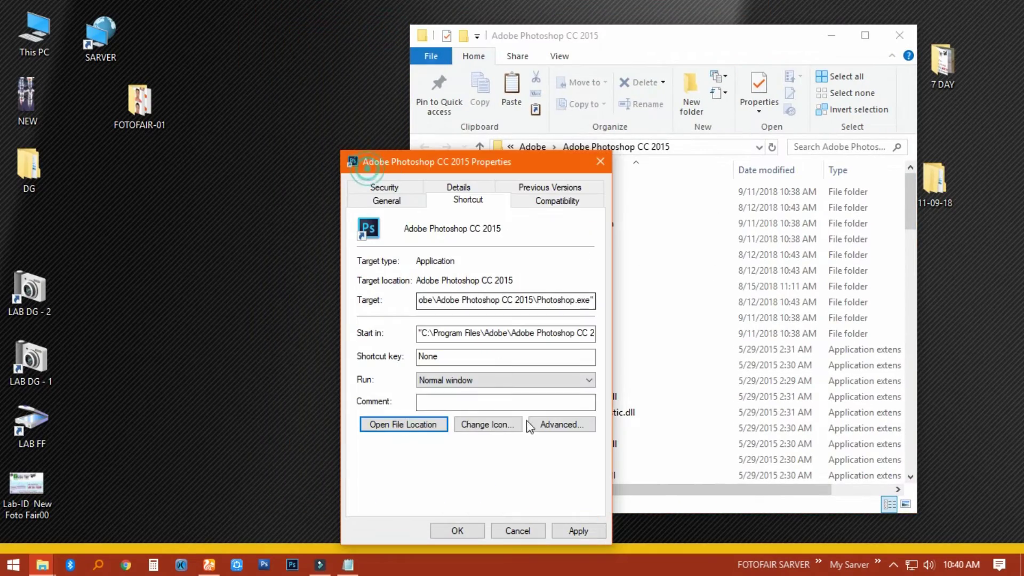
pyautogui.click(578, 531)
pyautogui.click(459, 531)
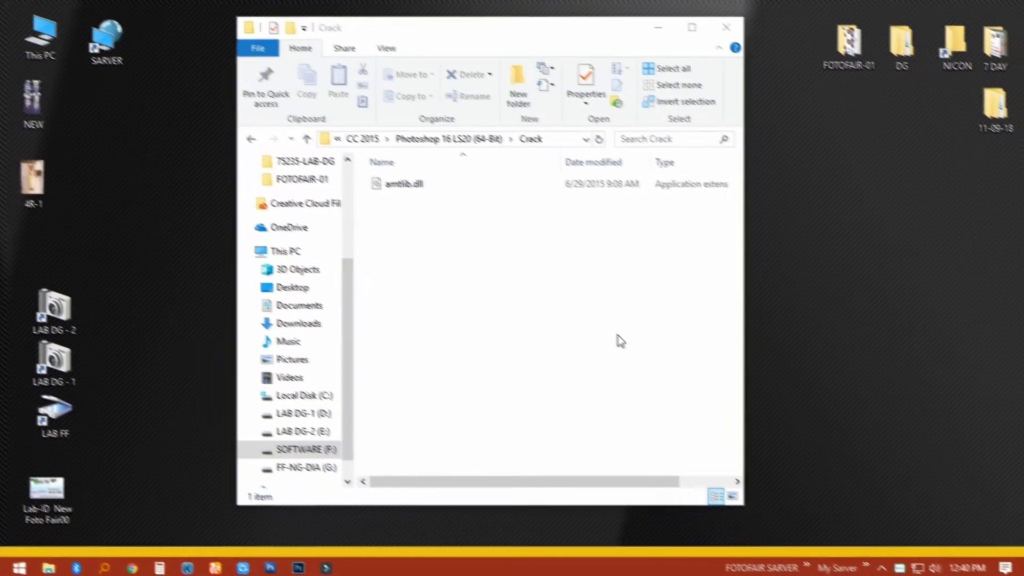
# - Refresh the Crack folder, go up to the CC 2015 folder and open the ReadMe text file
pyautogui.rightClick(606, 320)
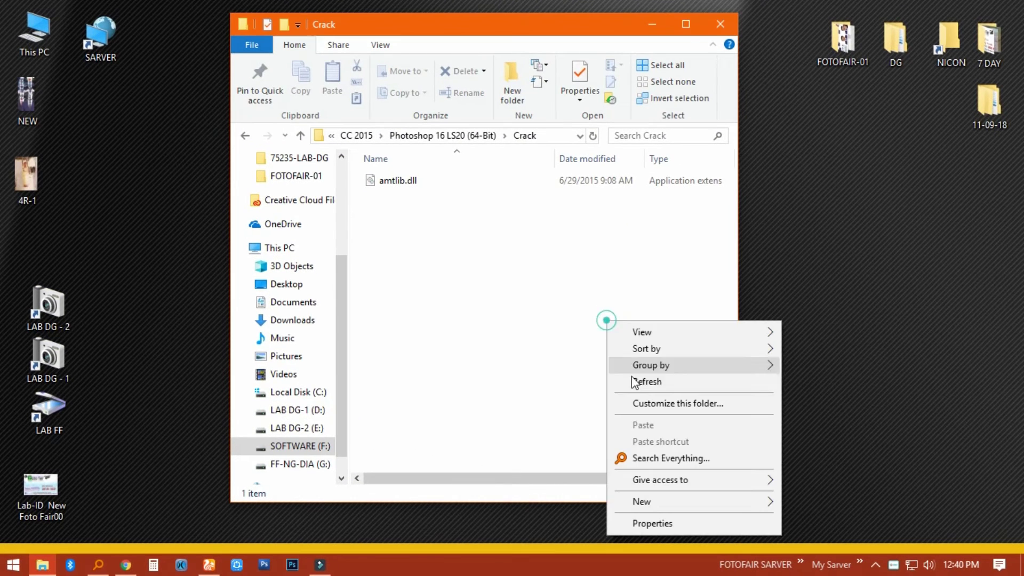
pyautogui.click(623, 382)
pyautogui.click(300, 135)
pyautogui.click(301, 135)
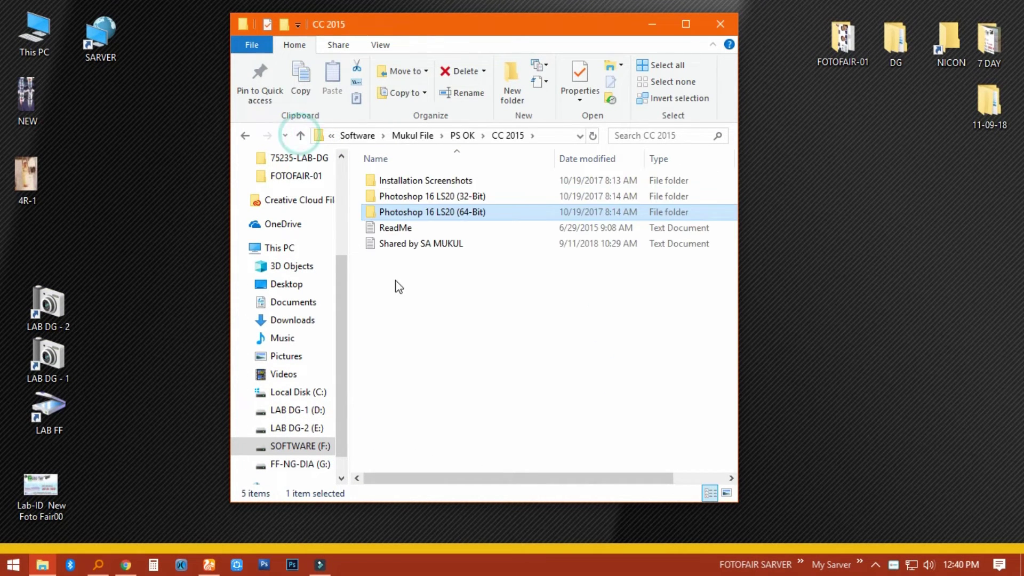
pyautogui.doubleClick(395, 229)
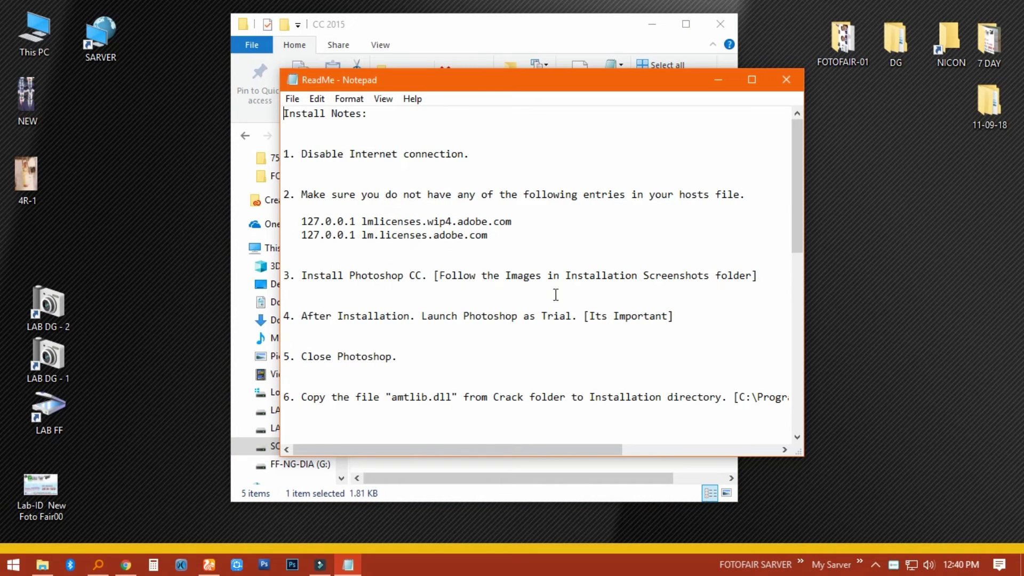
# - Read the ReadMe install notes, especially the amtlib.dll copy instruction in step 6 and the hosts file lines in step 7
pyautogui.moveTo(796, 206); pyautogui.dragTo(805, 261)
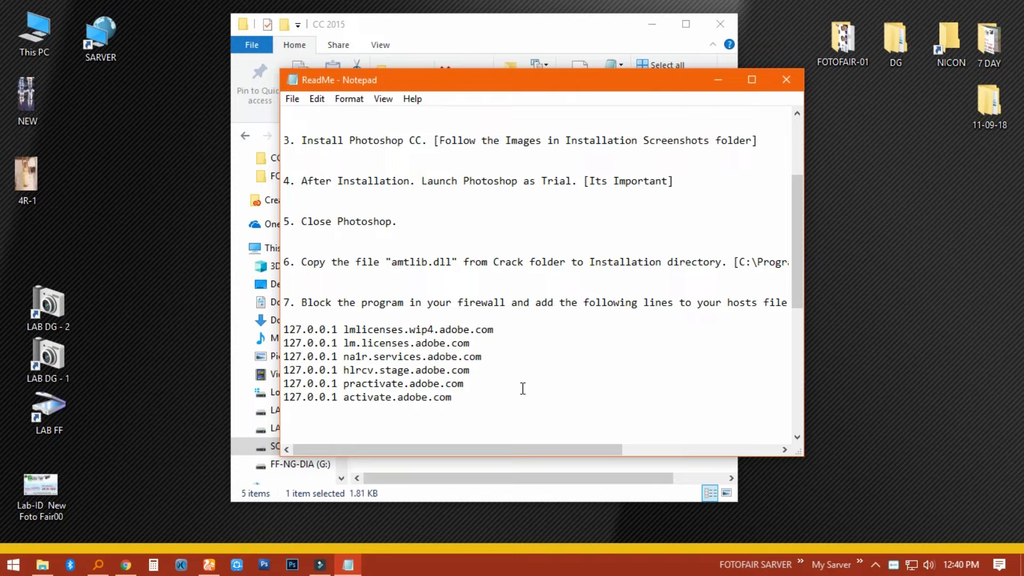
pyautogui.moveTo(390, 262); pyautogui.dragTo(445, 271)
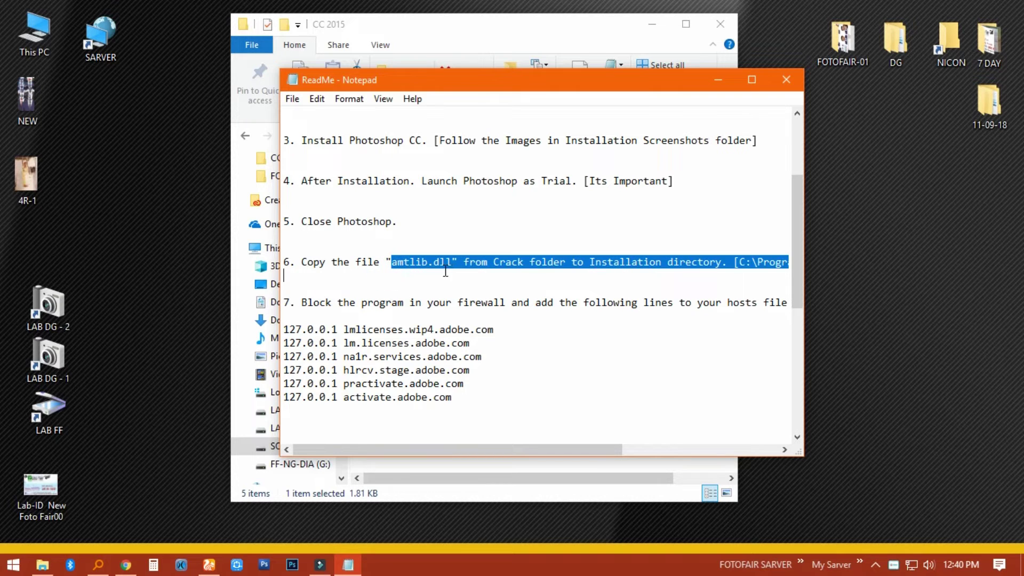
pyautogui.click(563, 268)
pyautogui.click(644, 263)
pyautogui.moveTo(540, 449); pyautogui.dragTo(719, 440)
pyautogui.moveTo(631, 446); pyautogui.dragTo(471, 443)
pyautogui.moveTo(798, 283); pyautogui.dragTo(801, 310)
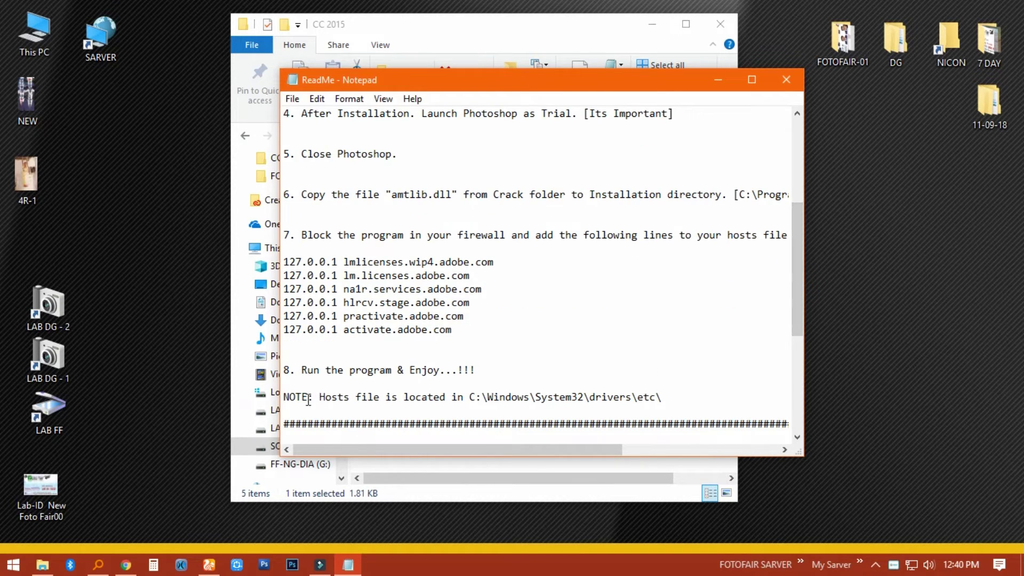
# - Copy the path Windows\System32\drivers\etc\ from the hosts file note in the ReadMe
pyautogui.moveTo(305, 400); pyautogui.dragTo(650, 404)
pyautogui.click(689, 384)
pyautogui.click(505, 398)
pyautogui.rightClick(635, 404)
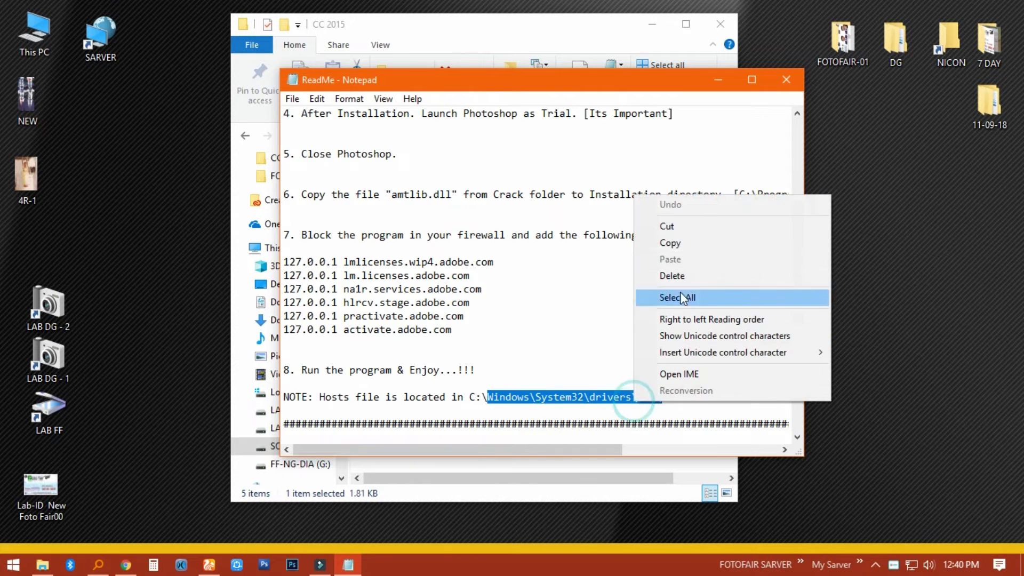
pyautogui.click(689, 247)
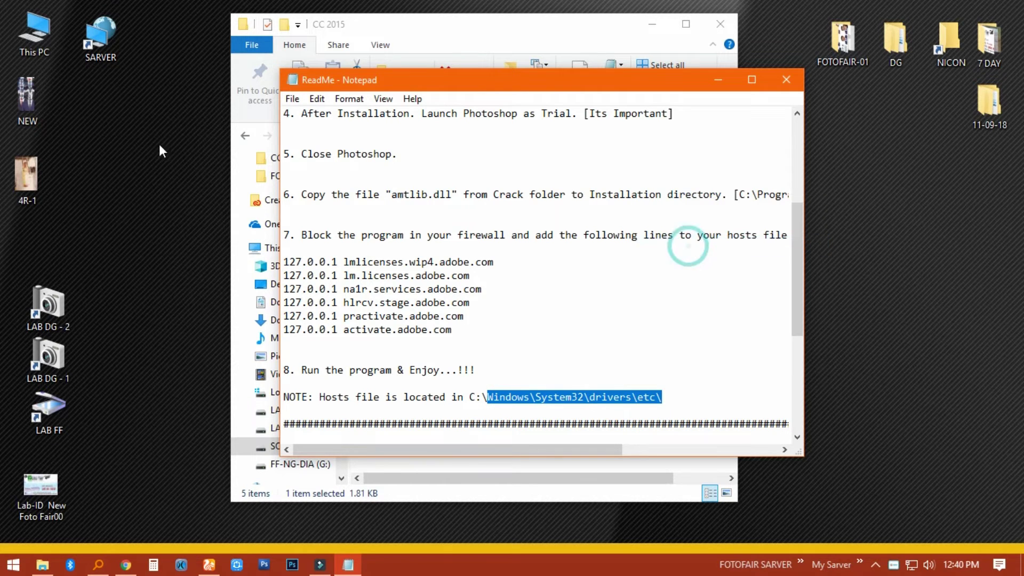
# - Open This PC, go to the copied path Windows\System32\drivers\etc\ and move the window clear of the ReadMe
pyautogui.doubleClick(34, 41)
pyautogui.click(472, 156)
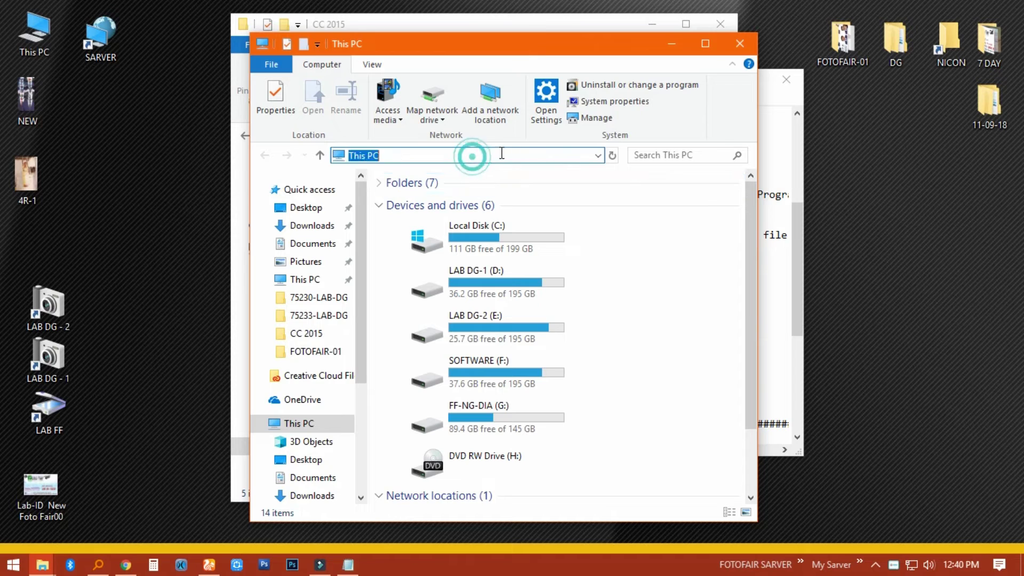
pyautogui.rightClick(532, 153)
pyautogui.click(579, 216)
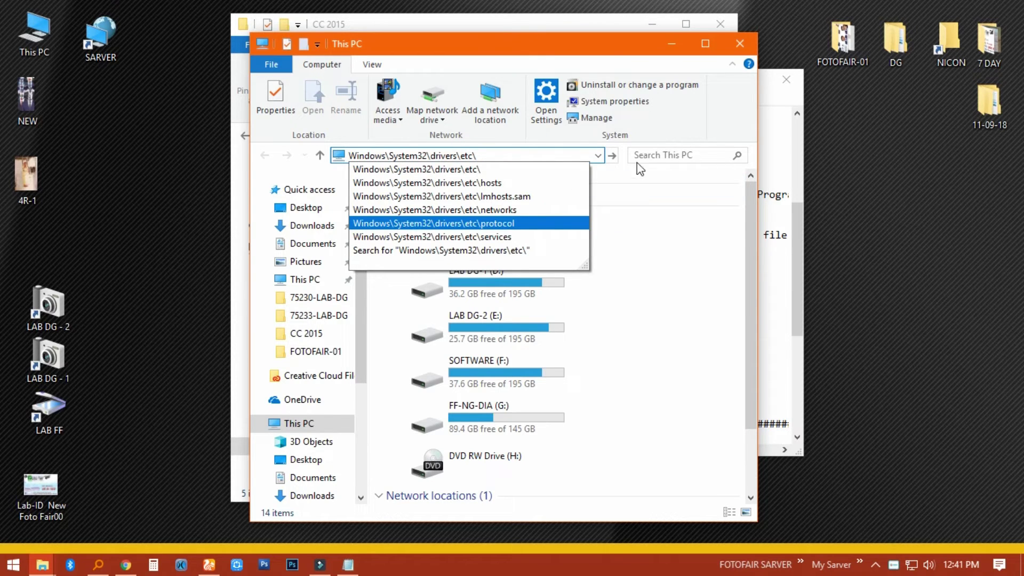
pyautogui.click(612, 155)
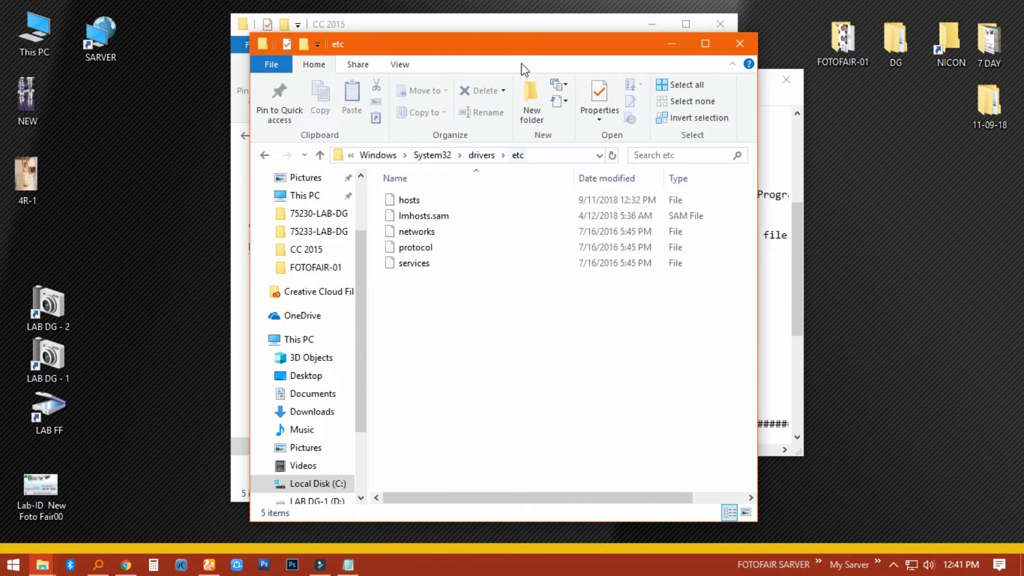
pyautogui.moveTo(569, 53); pyautogui.dragTo(849, 59)
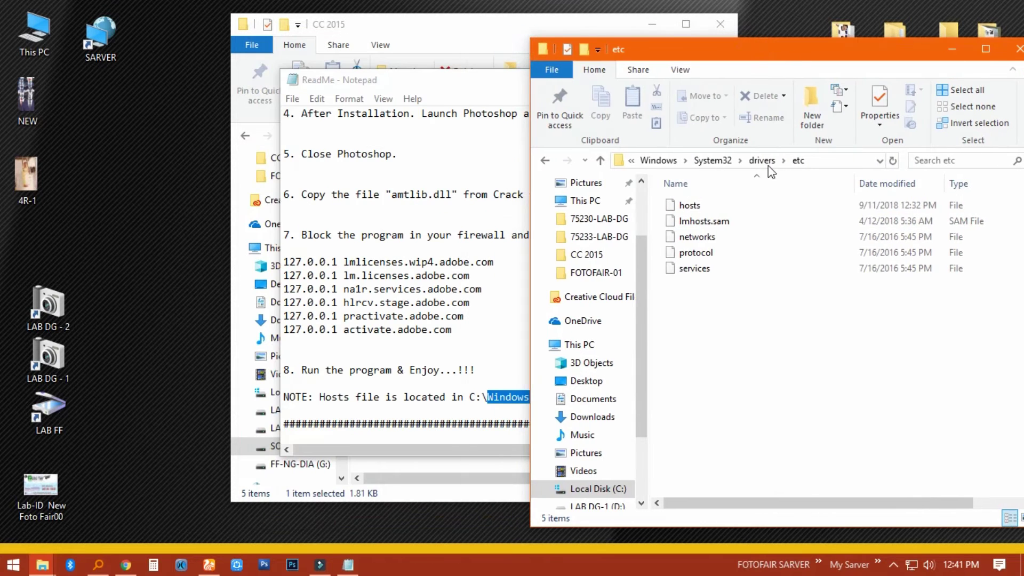
# - Browse manually to the same etc folder in a second window through Local Disk (C:), Windows, System32 and drivers
pyautogui.click(26, 41)
pyautogui.doubleClick(26, 40)
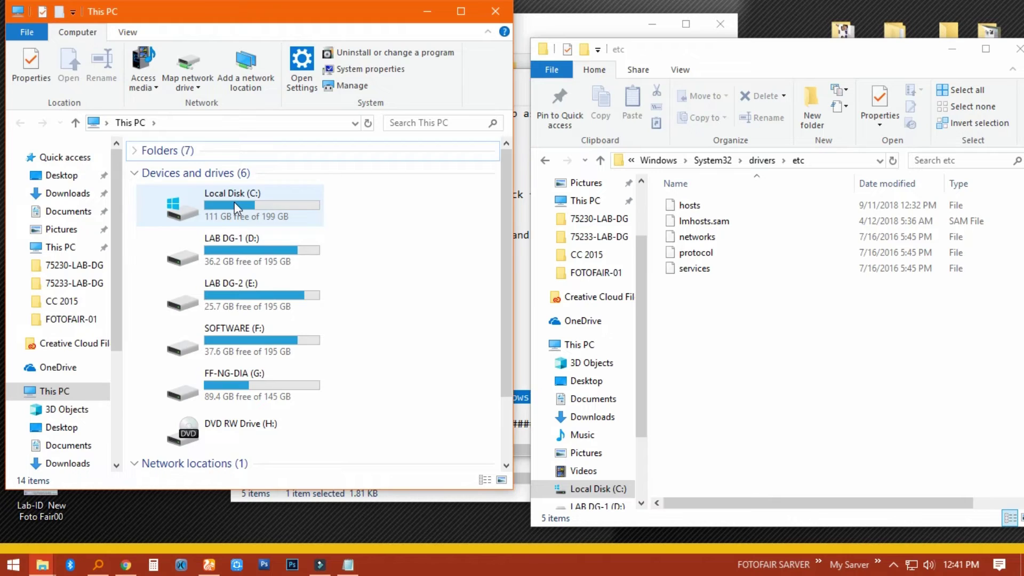
pyautogui.doubleClick(235, 202)
pyautogui.doubleClick(209, 311)
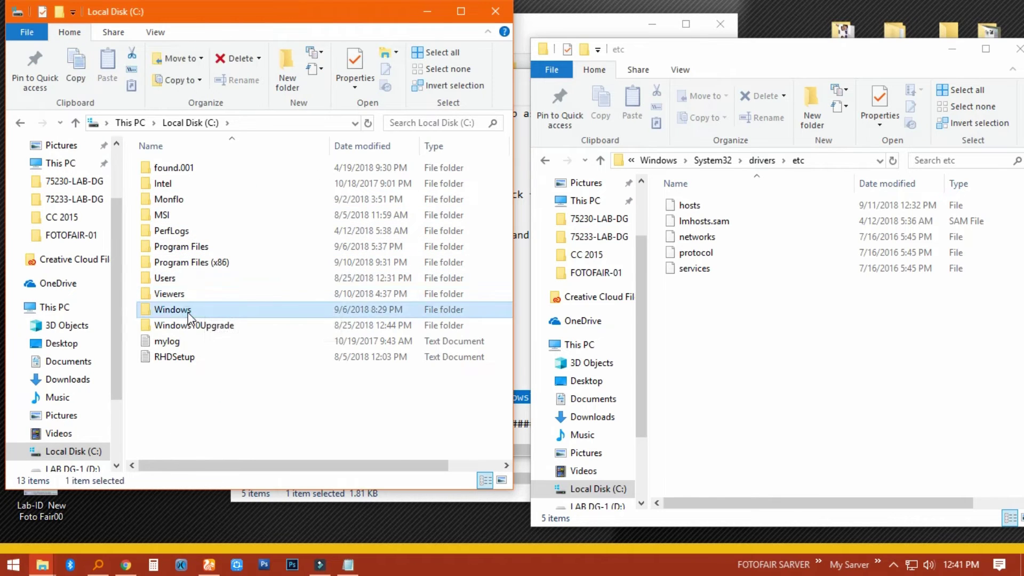
pyautogui.scroll(-8, 208, 316)
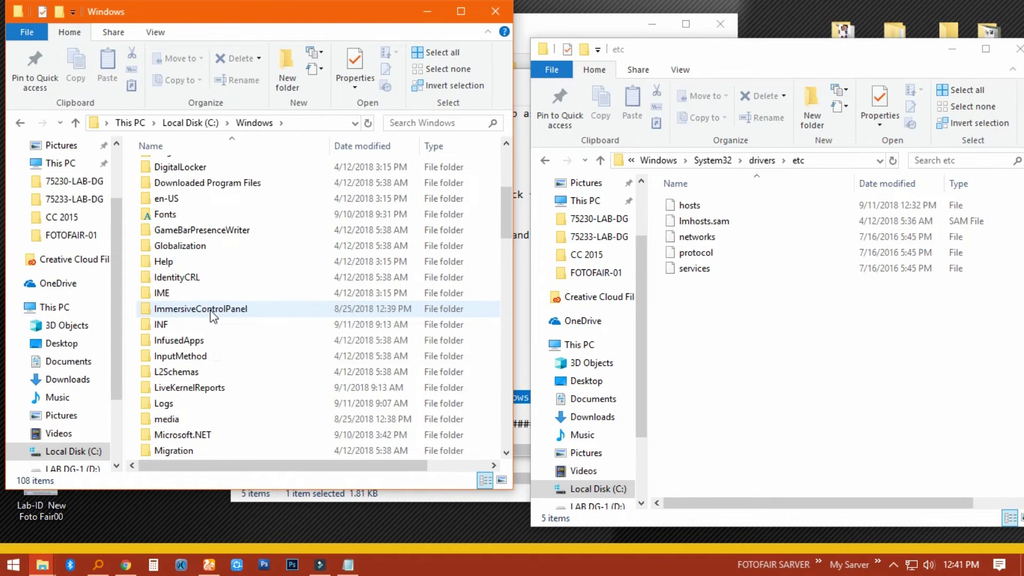
pyautogui.scroll(-6, 213, 317)
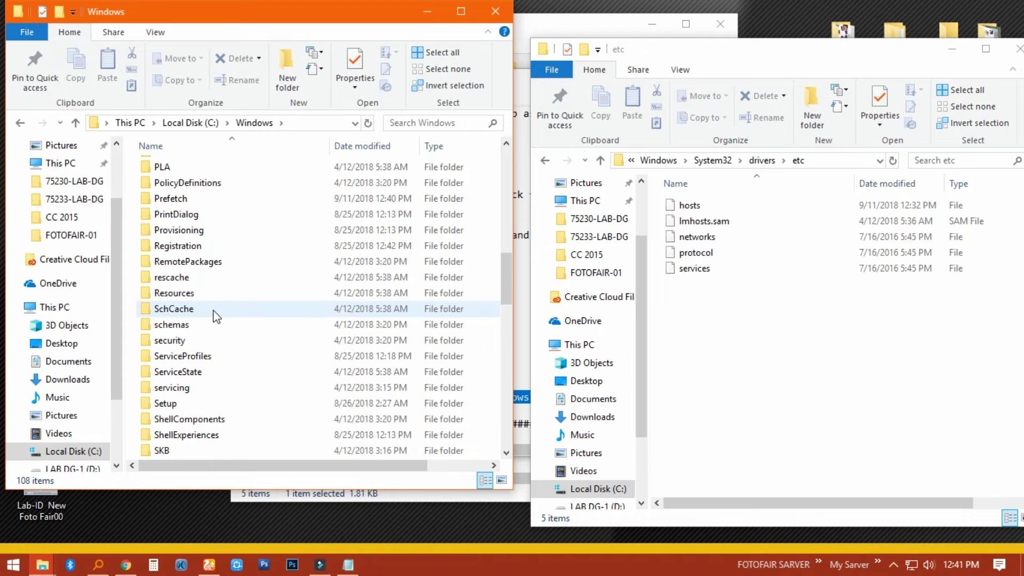
pyautogui.scroll(-3, 214, 317)
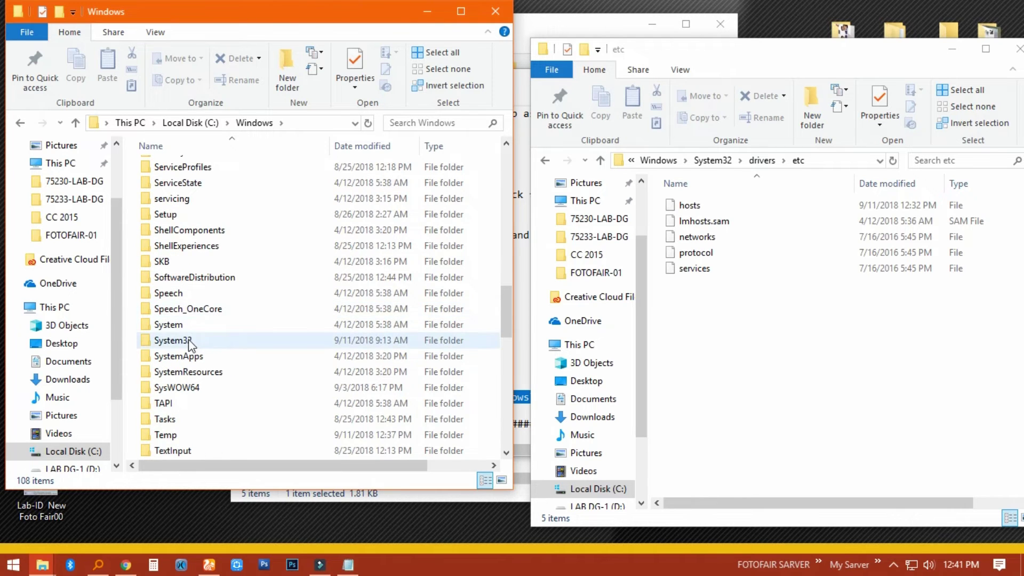
pyautogui.doubleClick(189, 342)
pyautogui.scroll(-5, 200, 281)
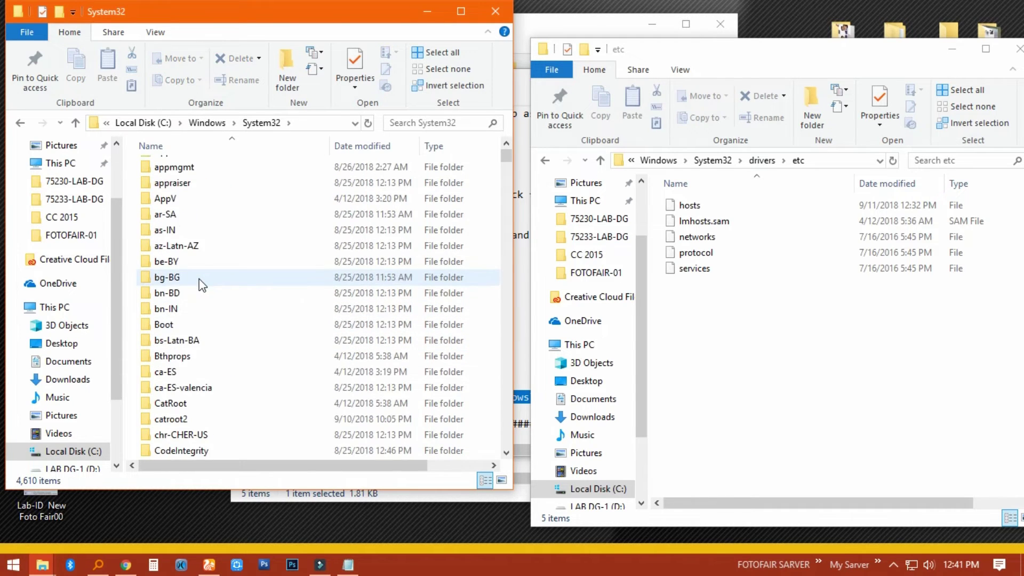
pyautogui.scroll(-3, 200, 282)
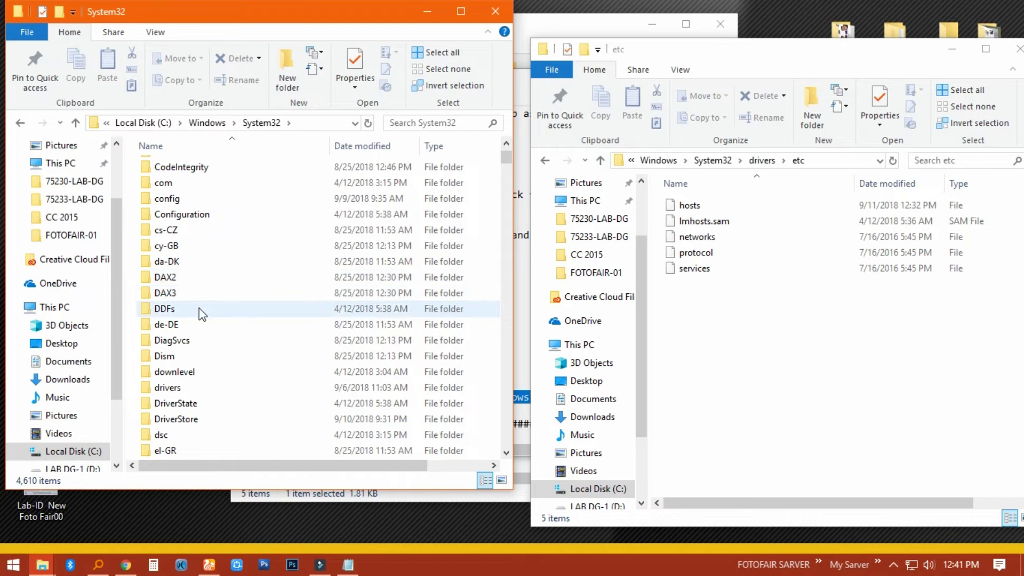
pyautogui.doubleClick(176, 387)
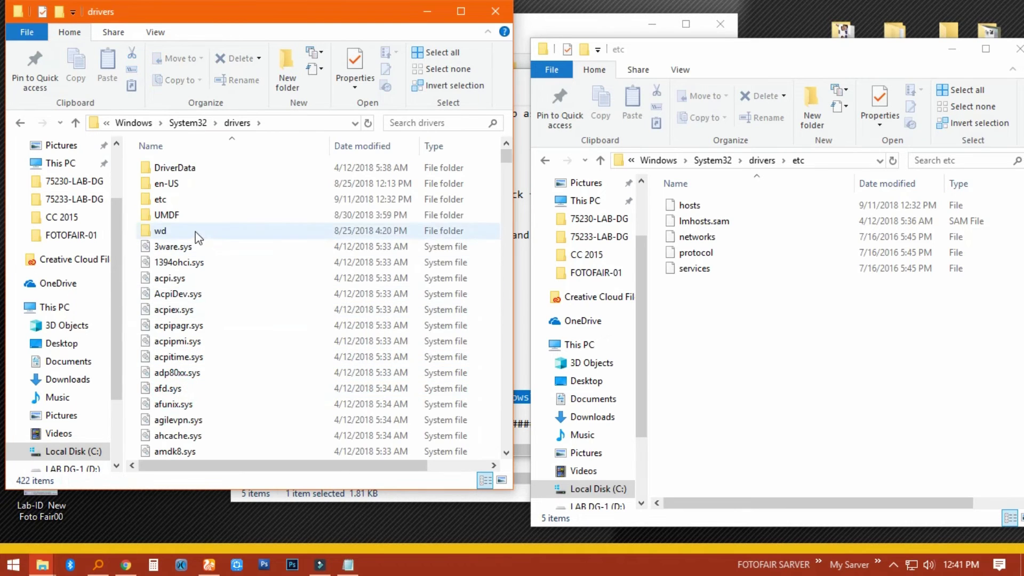
pyautogui.doubleClick(163, 203)
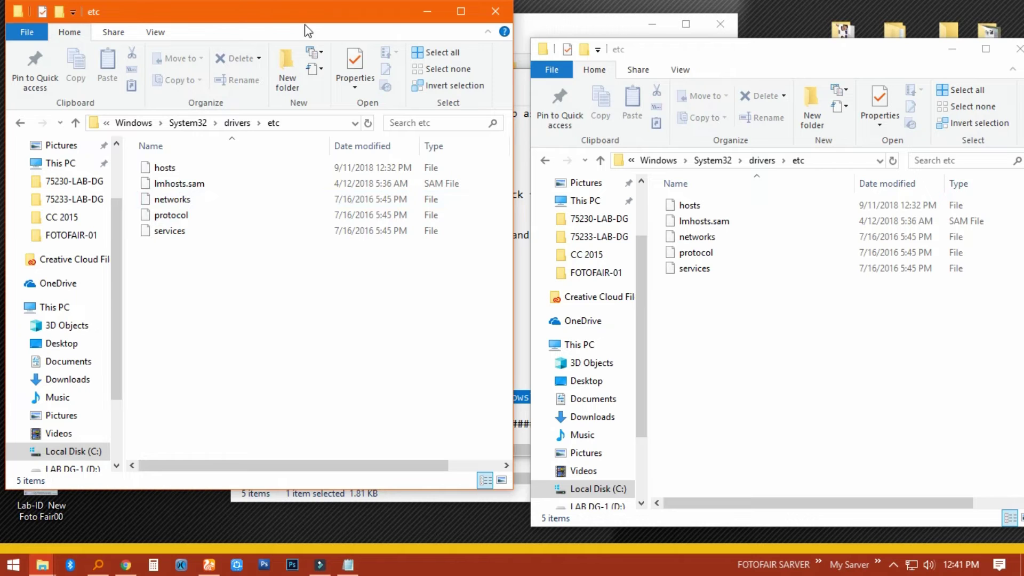
# - Close the second etc window and move the hosts file from etc to the desktop, granting administrator permission
pyautogui.click(490, 11)
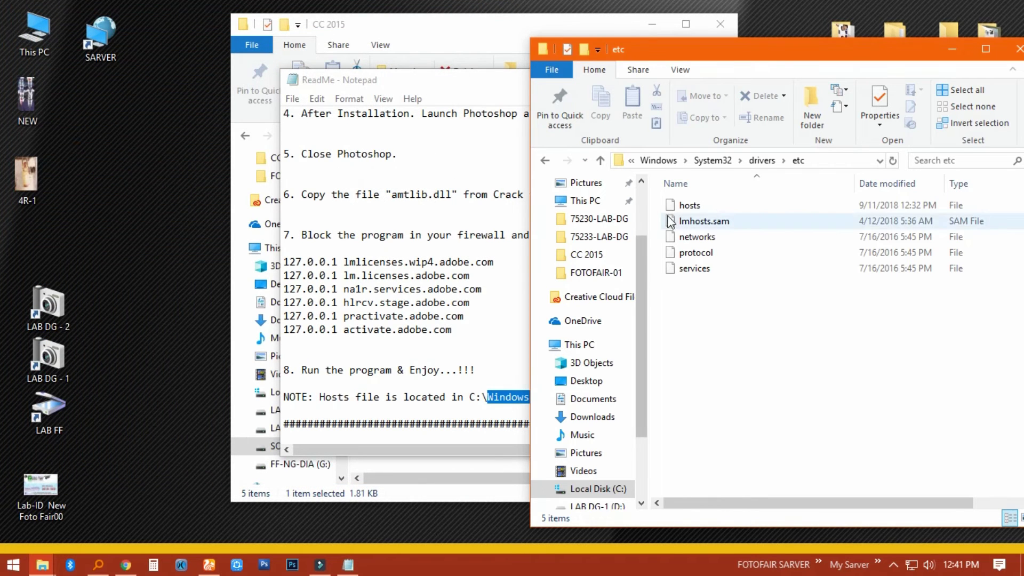
pyautogui.moveTo(673, 210); pyautogui.dragTo(139, 217)
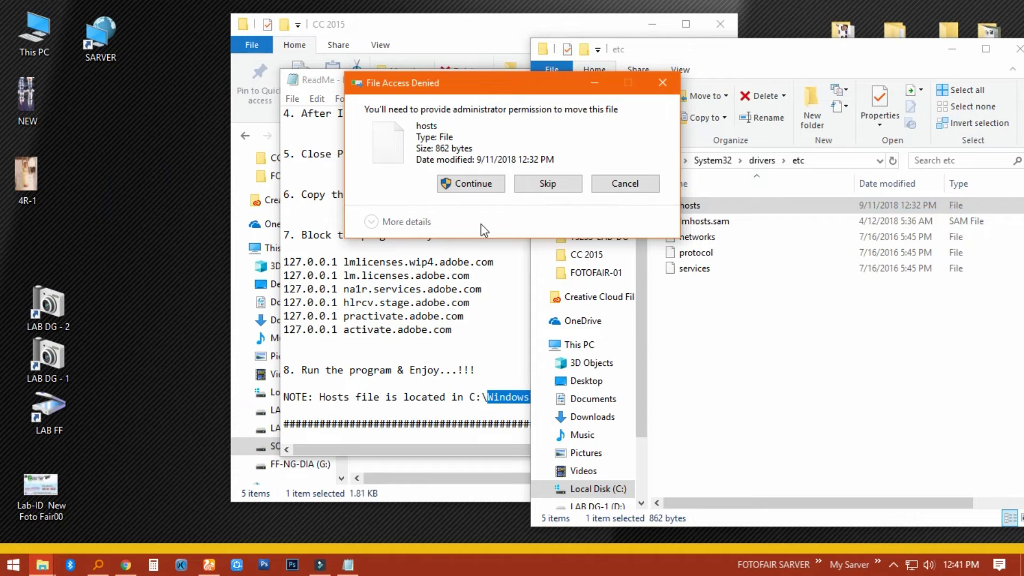
pyautogui.click(480, 183)
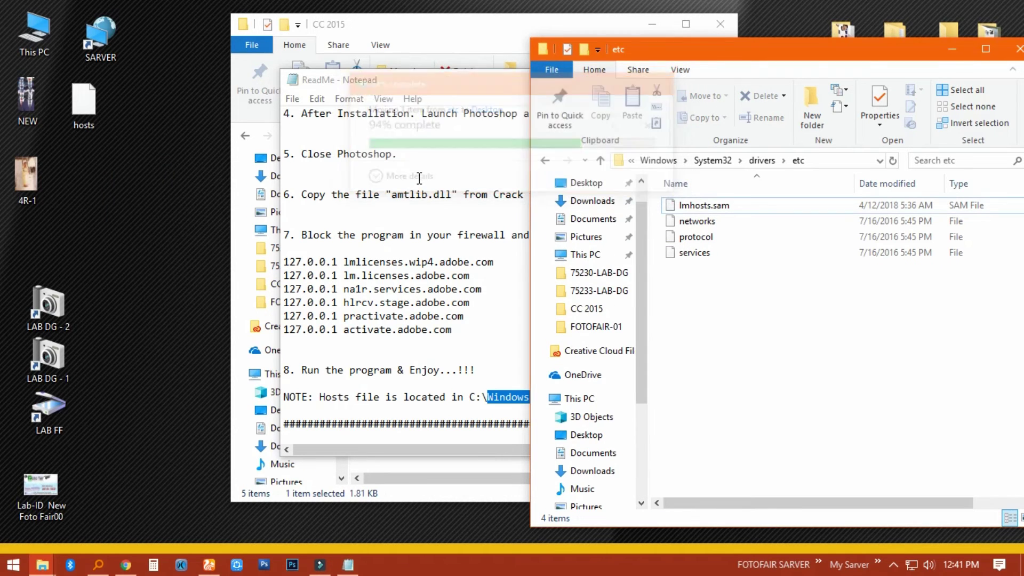
# - Copy the six 127.0.0.1 adobe.com lines under step 7 of the ReadMe
pyautogui.click(449, 308)
pyautogui.moveTo(451, 331); pyautogui.dragTo(300, 265)
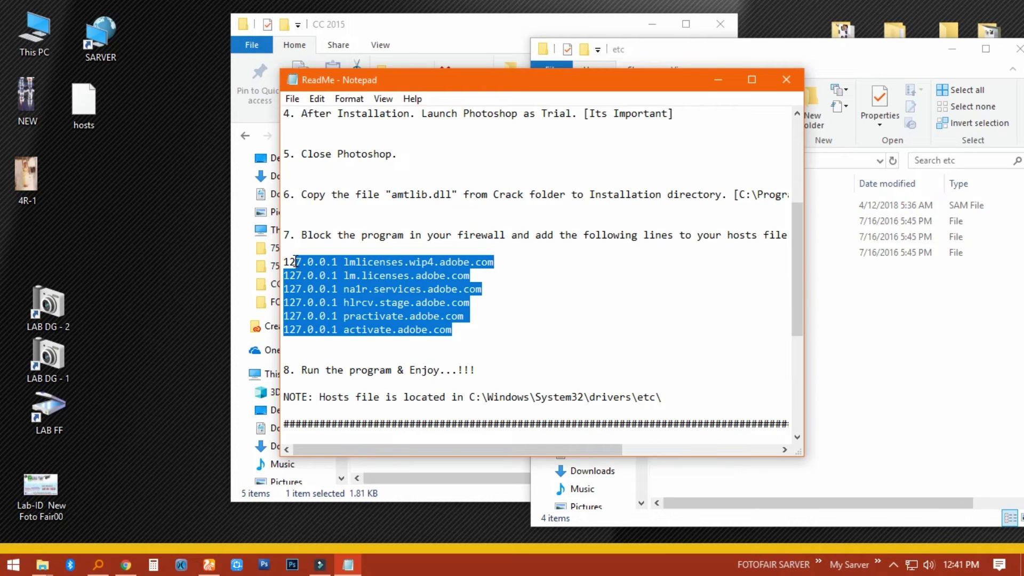
pyautogui.rightClick(297, 263)
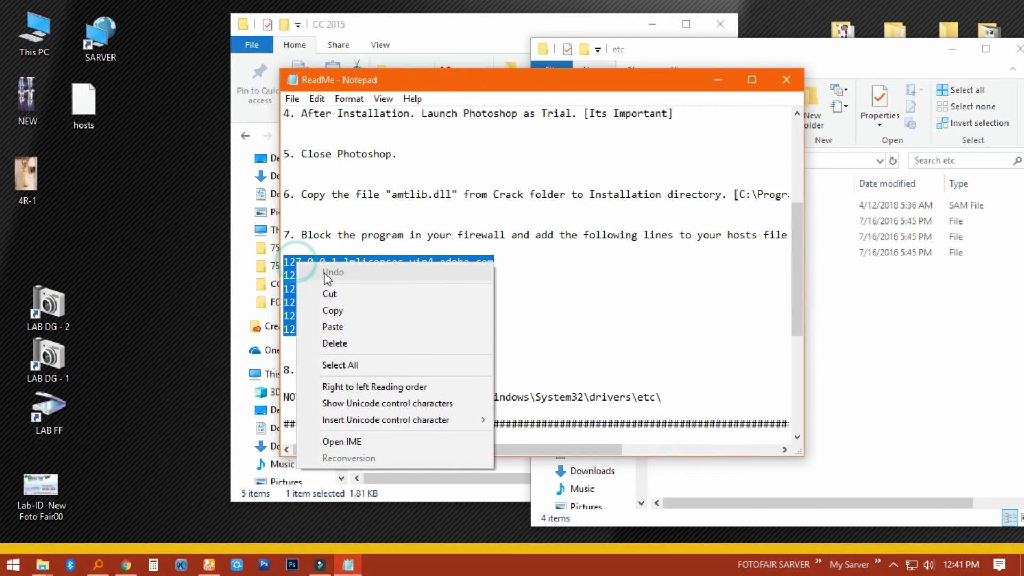
pyautogui.click(342, 307)
# - Open the hosts file on the desktop with Notepad
pyautogui.click(129, 202)
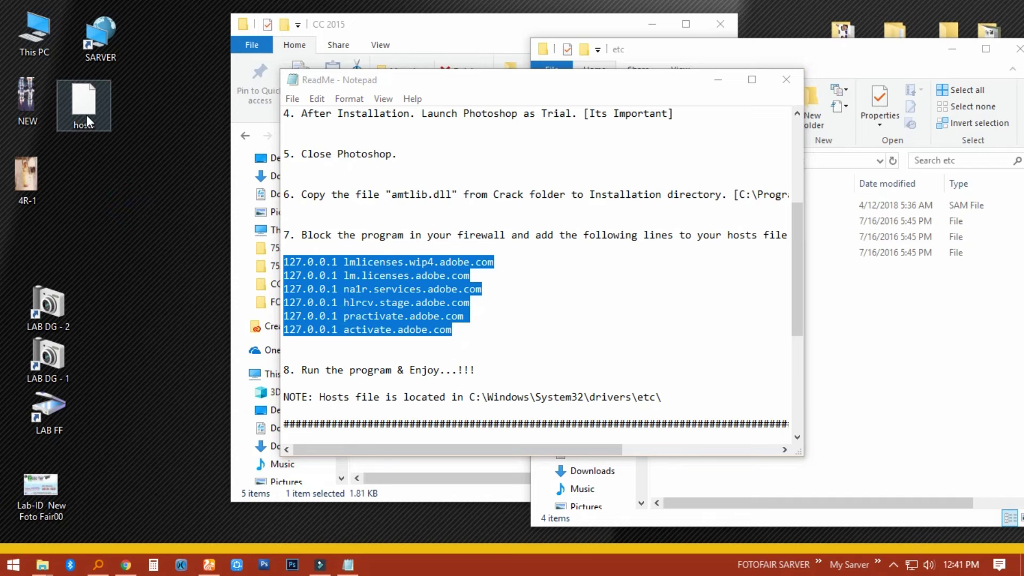
pyautogui.rightClick(86, 111)
pyautogui.click(129, 122)
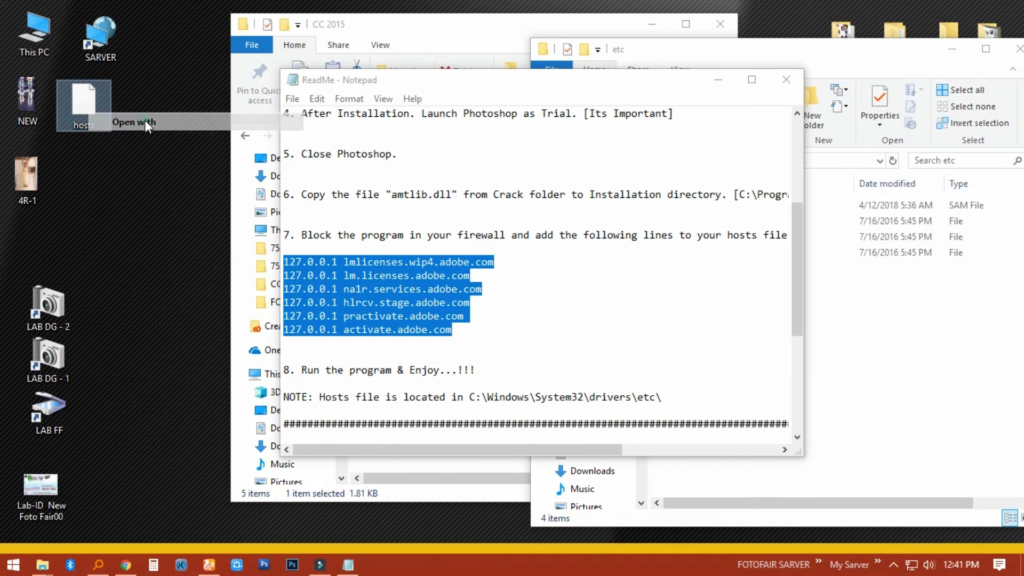
pyautogui.click(393, 288)
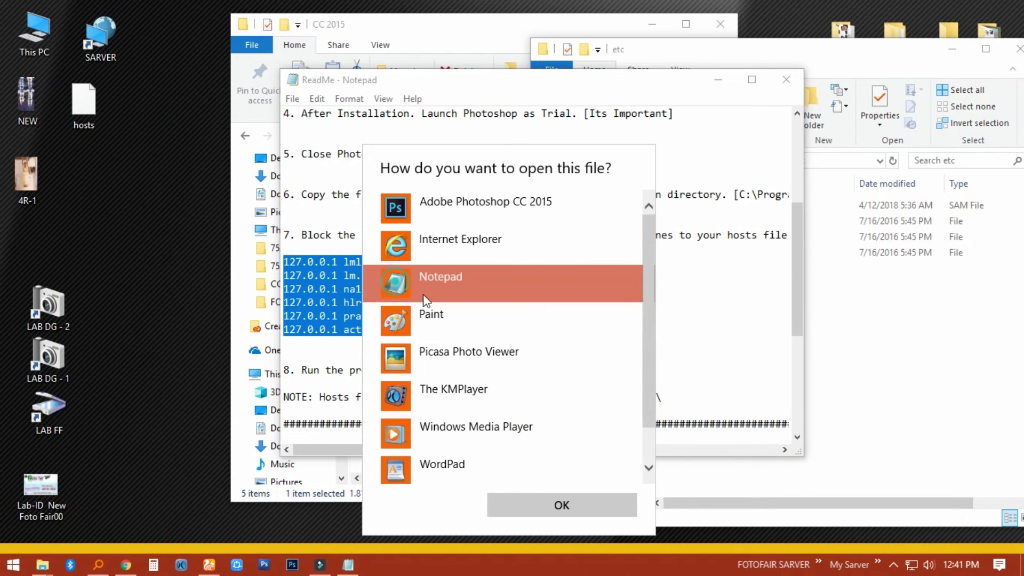
pyautogui.click(619, 499)
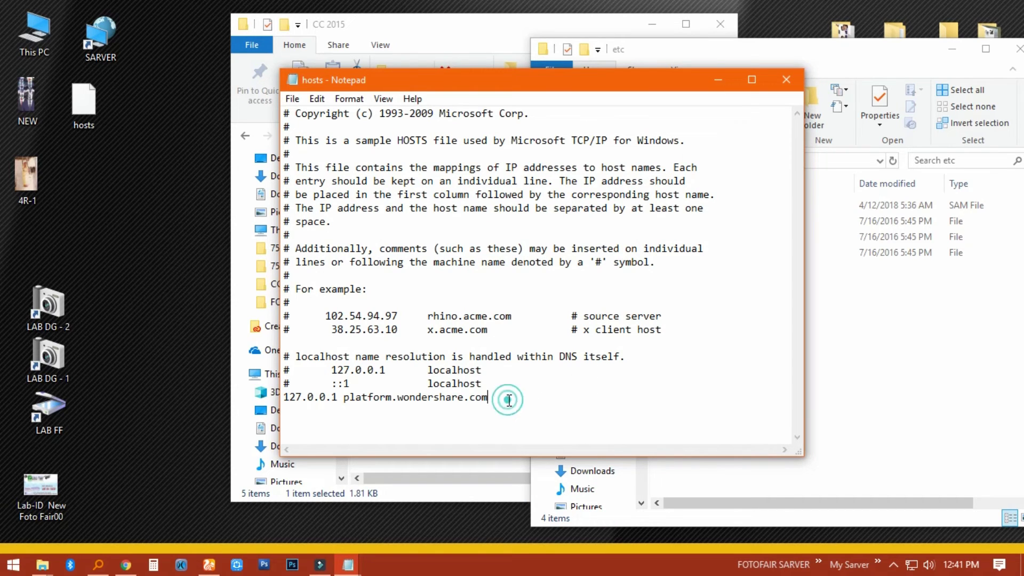
# - Paste the copied adobe.com lines on a new line below platform.wondershare.com, save hosts, and close it and the ReadMe
pyautogui.press('Return')
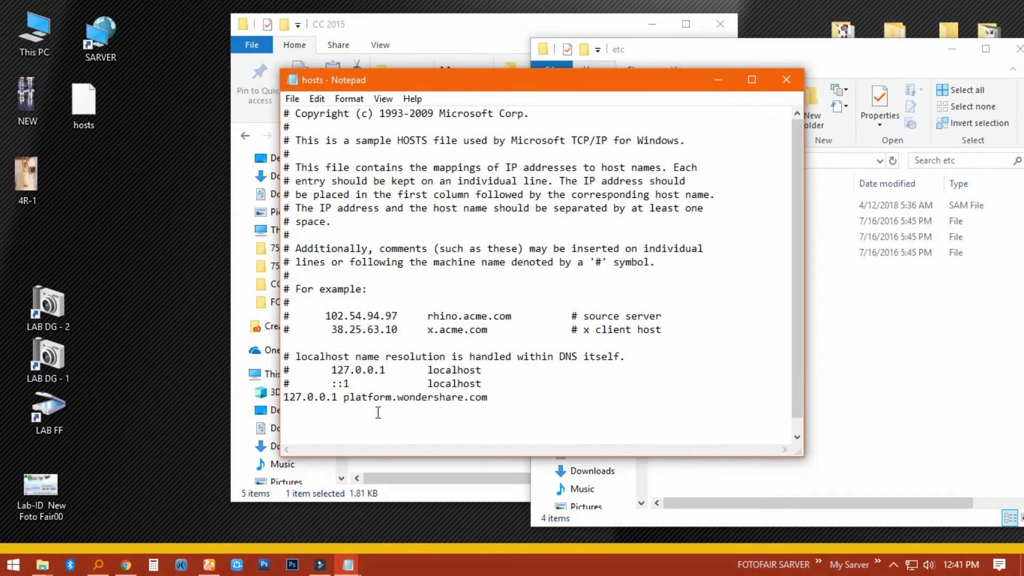
pyautogui.rightClick(377, 412)
pyautogui.click(418, 273)
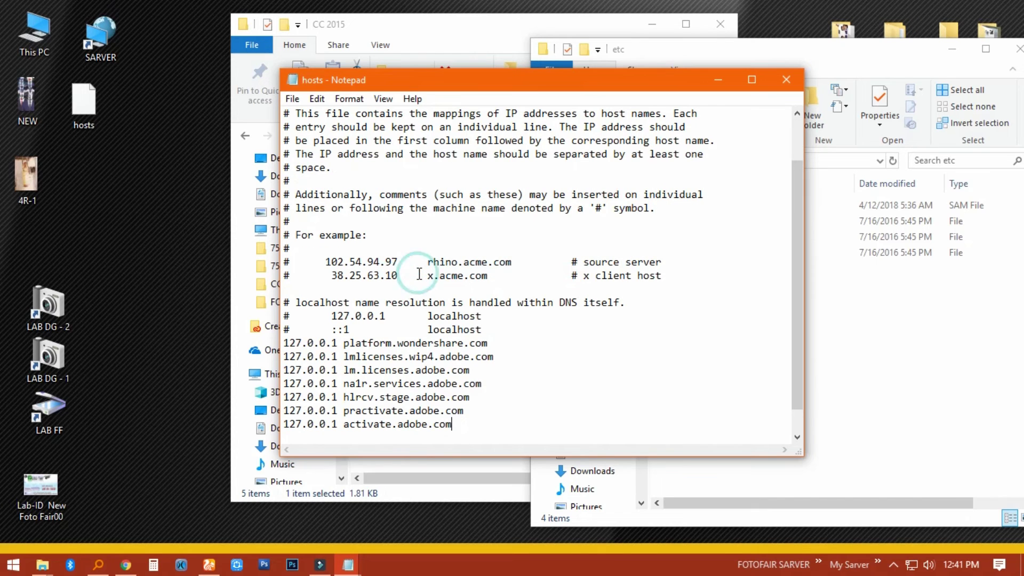
pyautogui.click(293, 99)
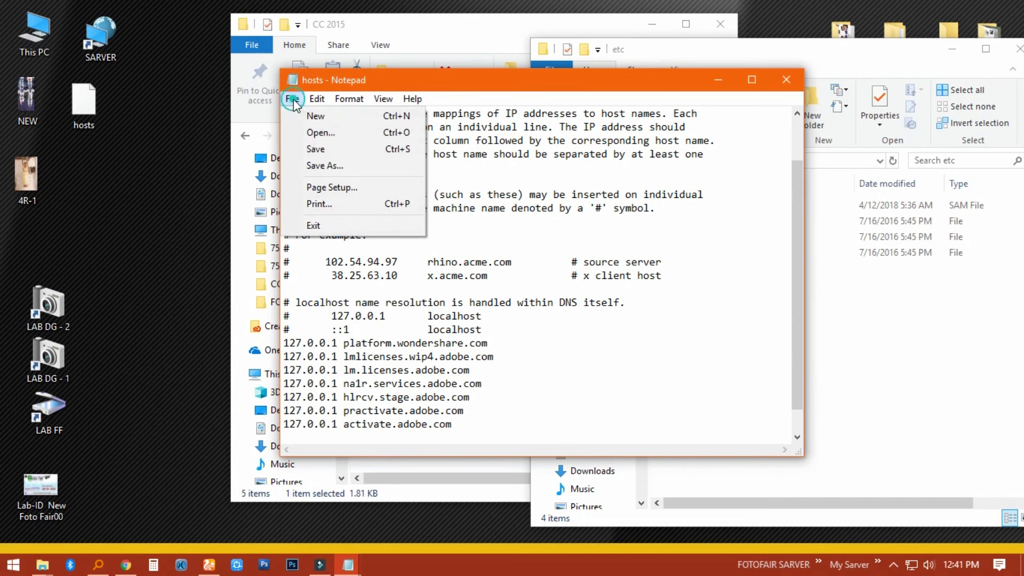
pyautogui.click(317, 149)
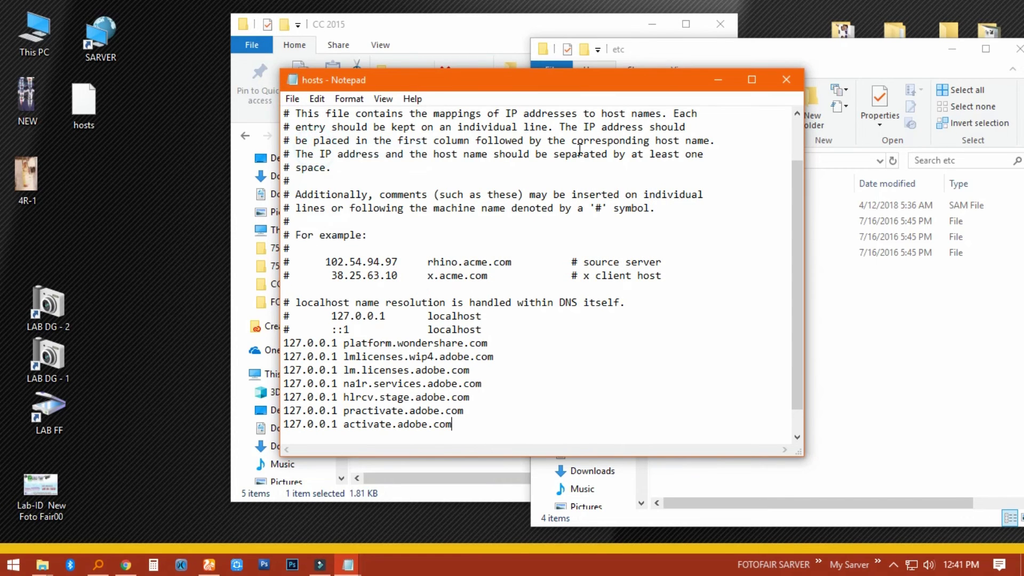
pyautogui.click(787, 79)
pyautogui.click(784, 80)
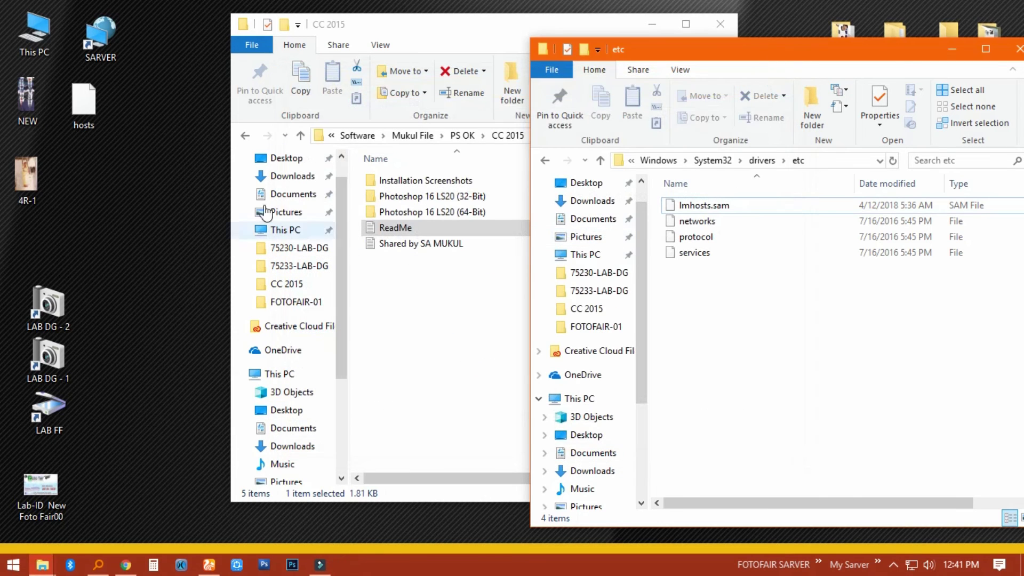
# - Move the edited hosts file from the desktop back into the etc folder with administrator permission, and close that folder's window
pyautogui.moveTo(98, 126); pyautogui.dragTo(726, 300)
pyautogui.click(472, 184)
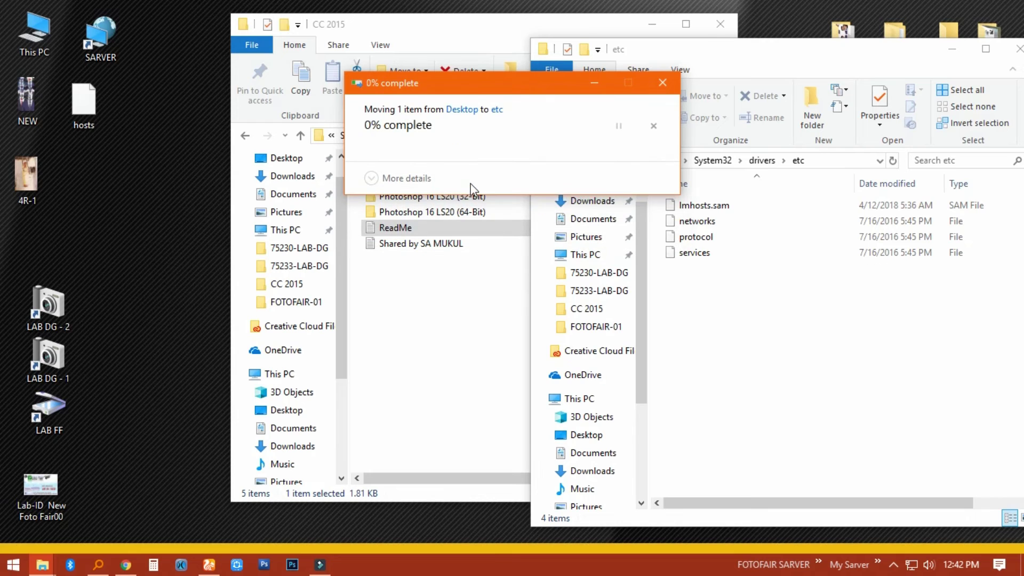
pyautogui.moveTo(749, 59); pyautogui.dragTo(527, 59)
pyautogui.click(797, 49)
# - Refresh the CC 2015 folder and minimize its window to show the desktop
pyautogui.rightClick(613, 315)
pyautogui.click(683, 376)
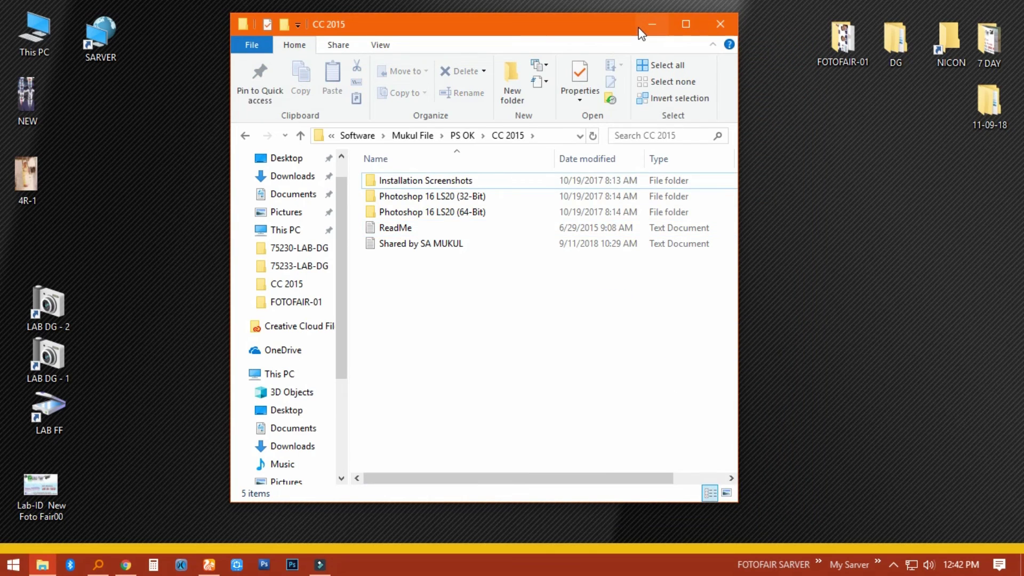
pyautogui.click(639, 26)
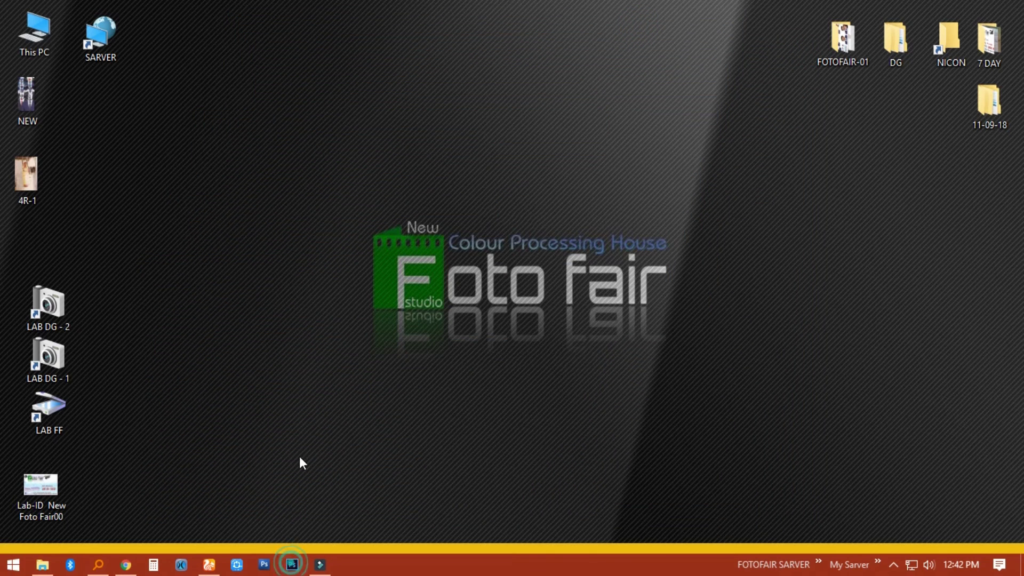